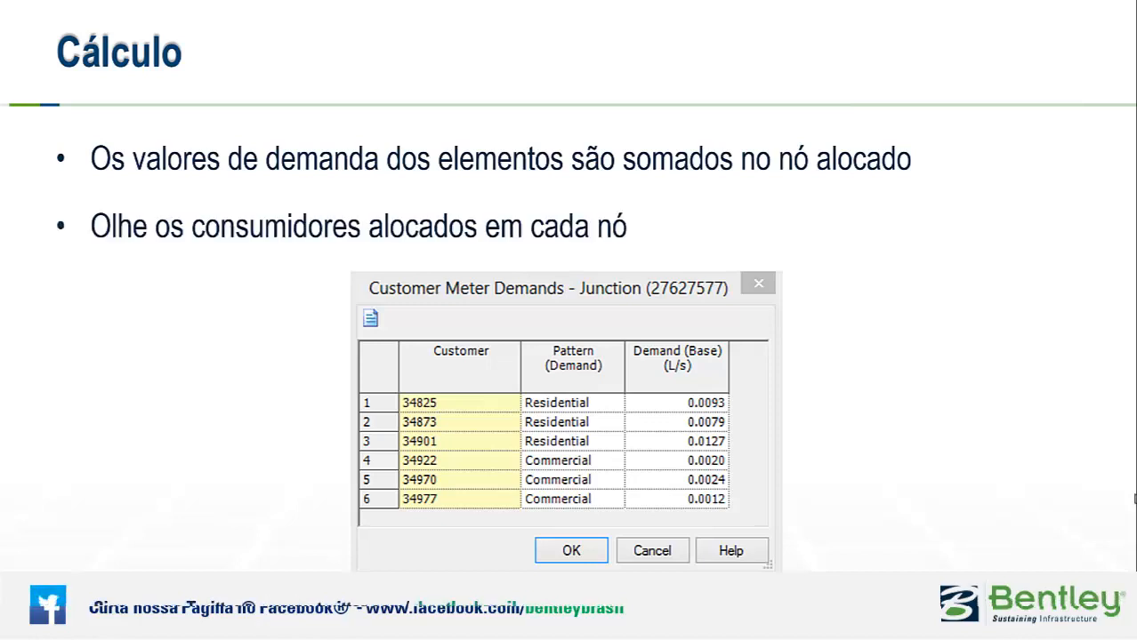
key("Right")
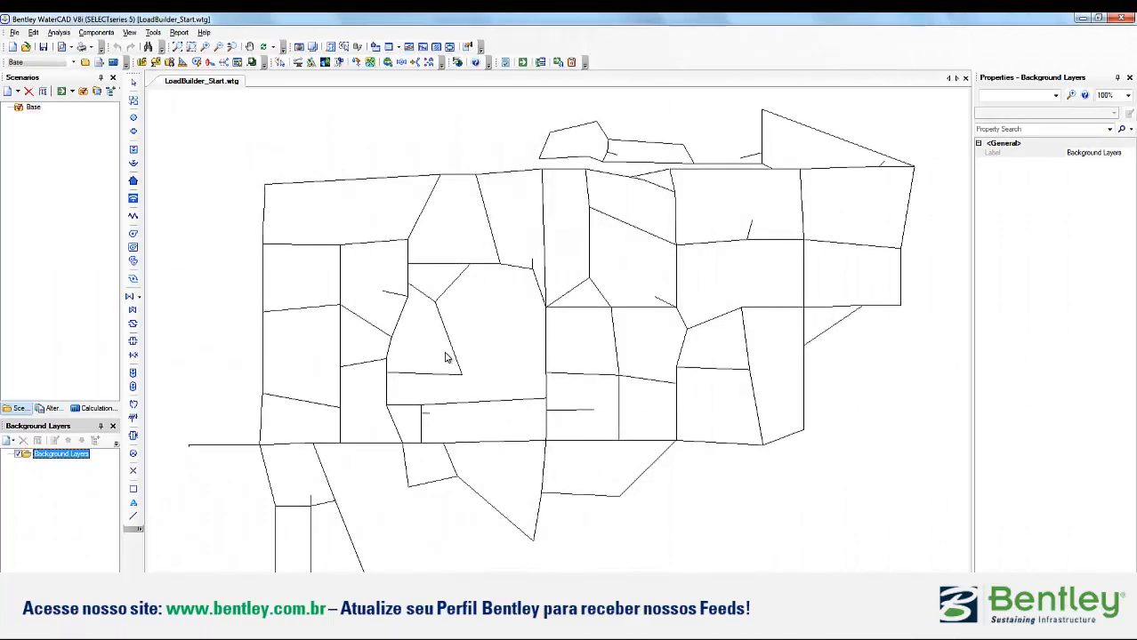
left_click_drag(440, 344, 435, 360)
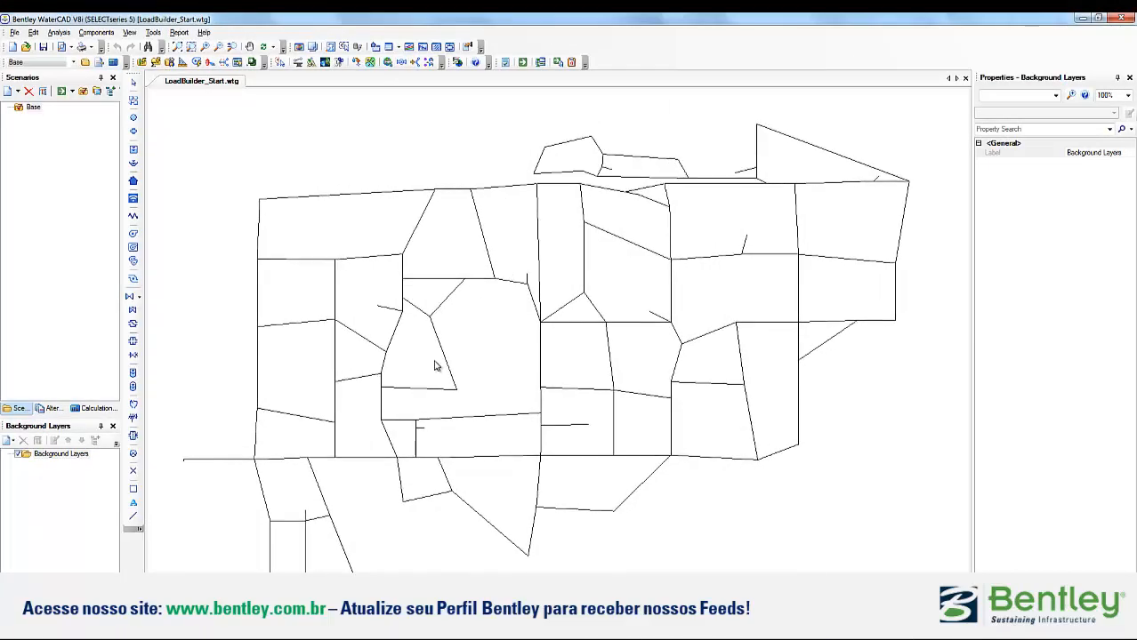
mouse_move(545, 408)
left_mouse_down()
mouse_move(525, 407)
mouse_move(525, 391)
left_mouse_up()
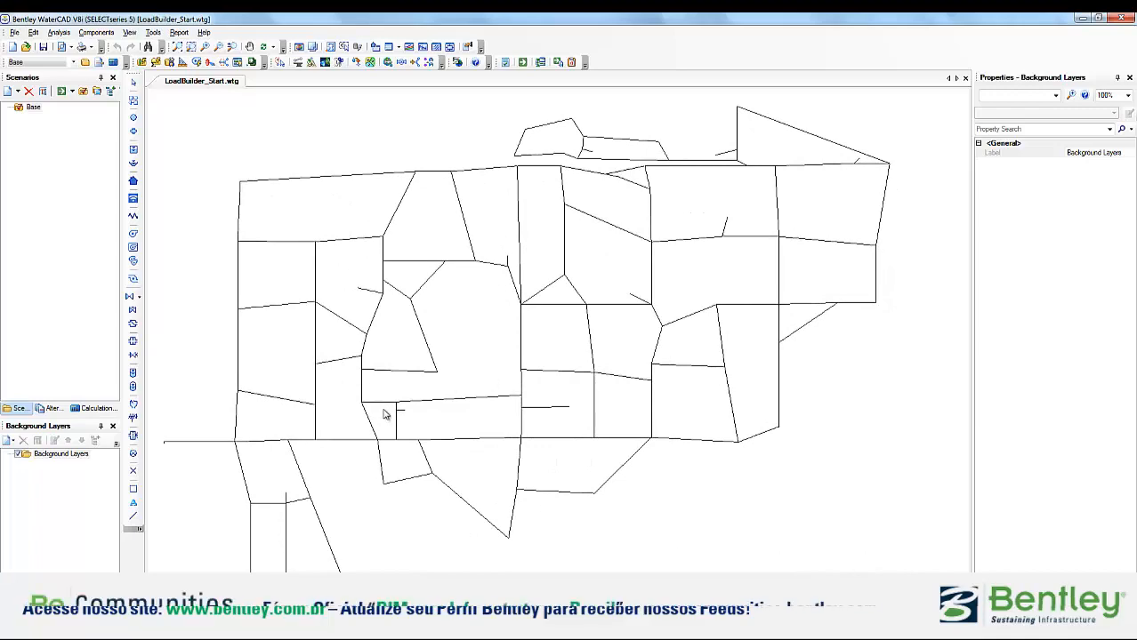
- Open the Pipe Table from the predefined FlexTables, enlarge it to examine the pipe attributes, and close it
left_click(59, 585)
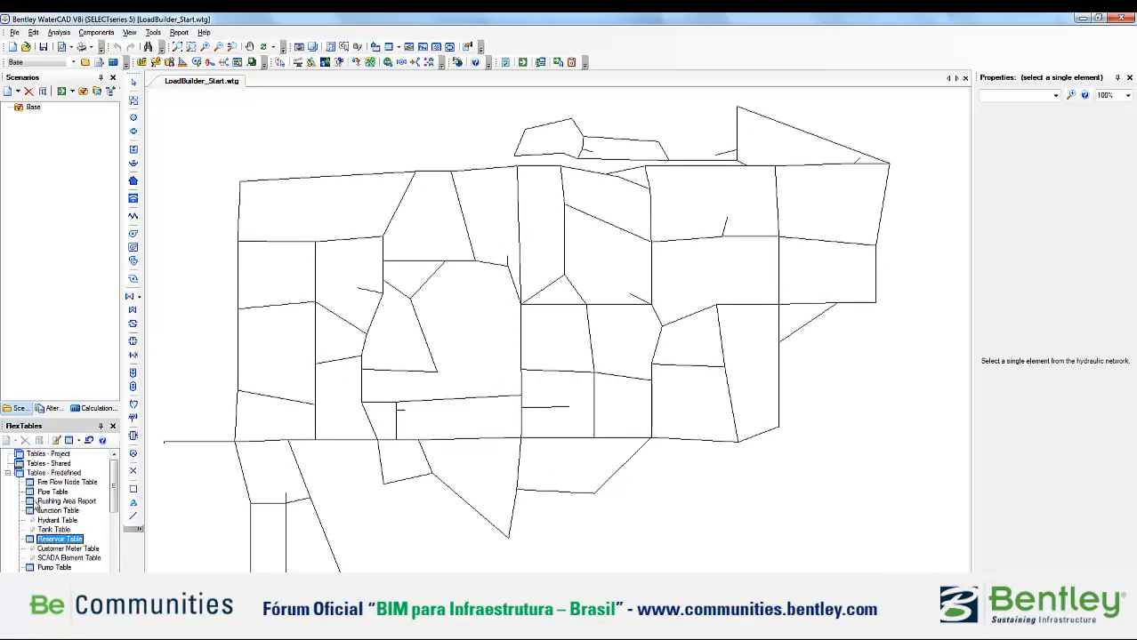
double_click(51, 491)
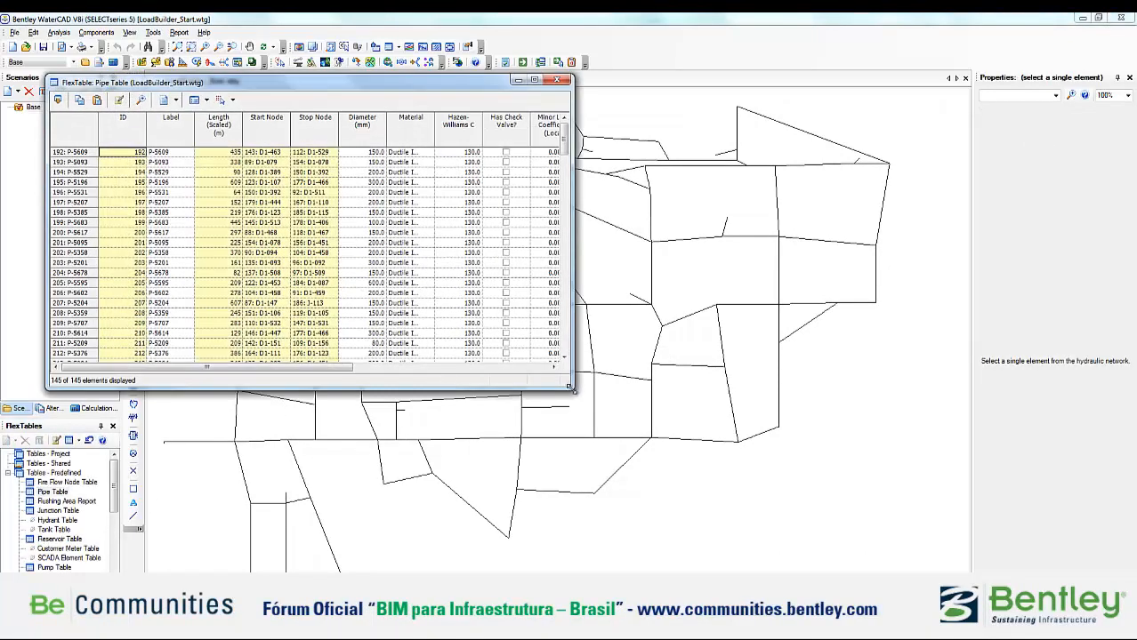
left_click_drag(569, 387, 774, 459)
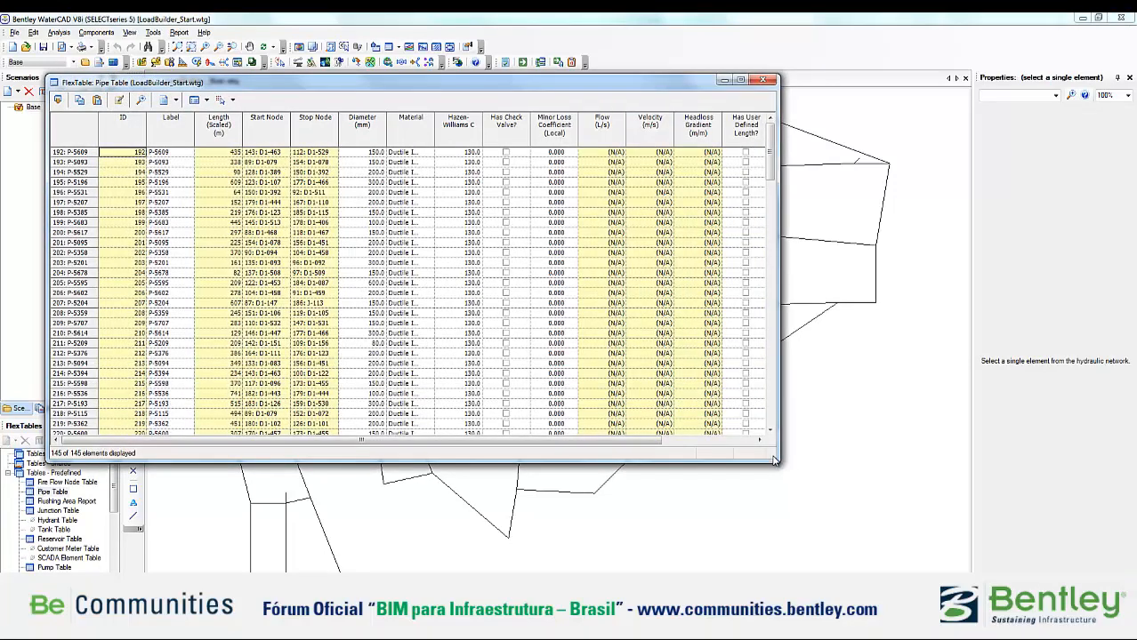
left_click(768, 83)
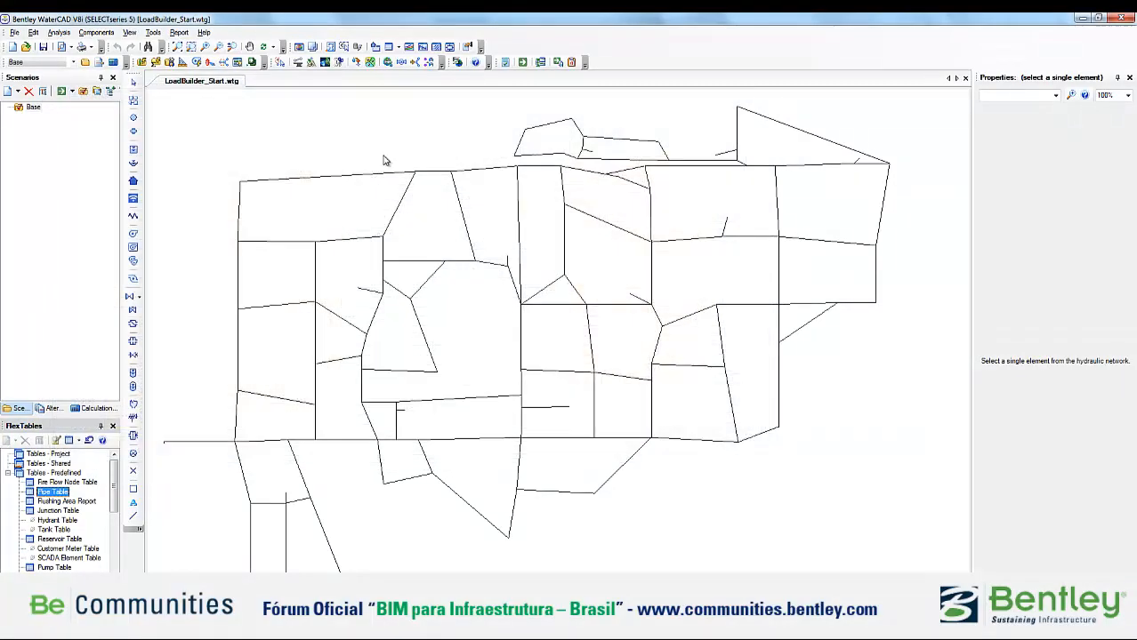
- Examine the predefined Junction Table and Reservoir Table, closing each one after viewing
double_click(43, 511)
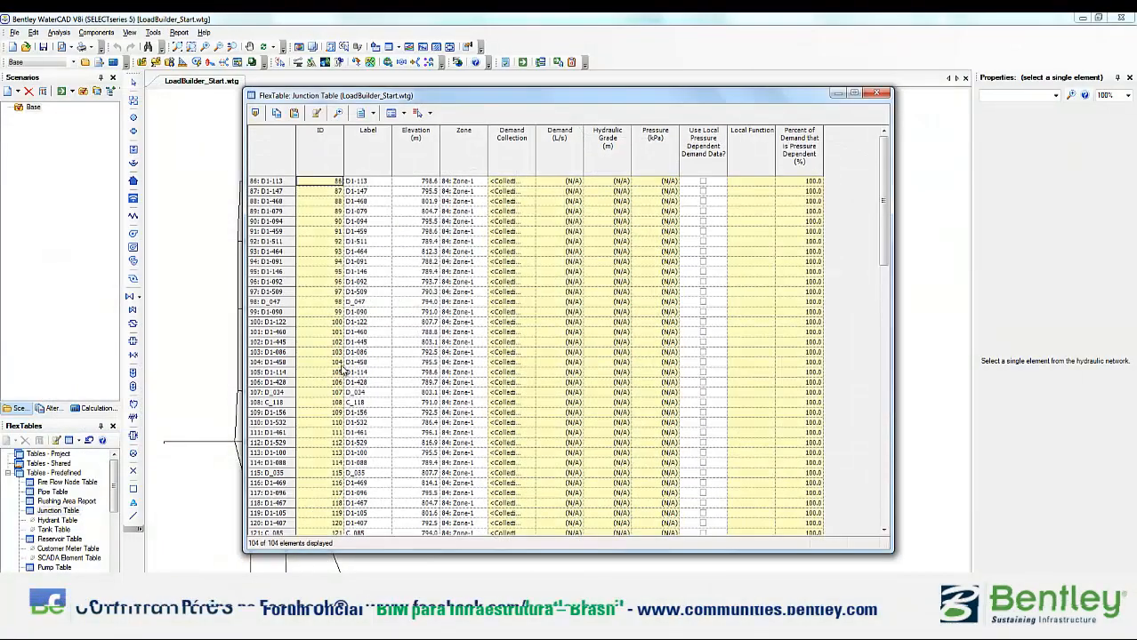
left_click(877, 92)
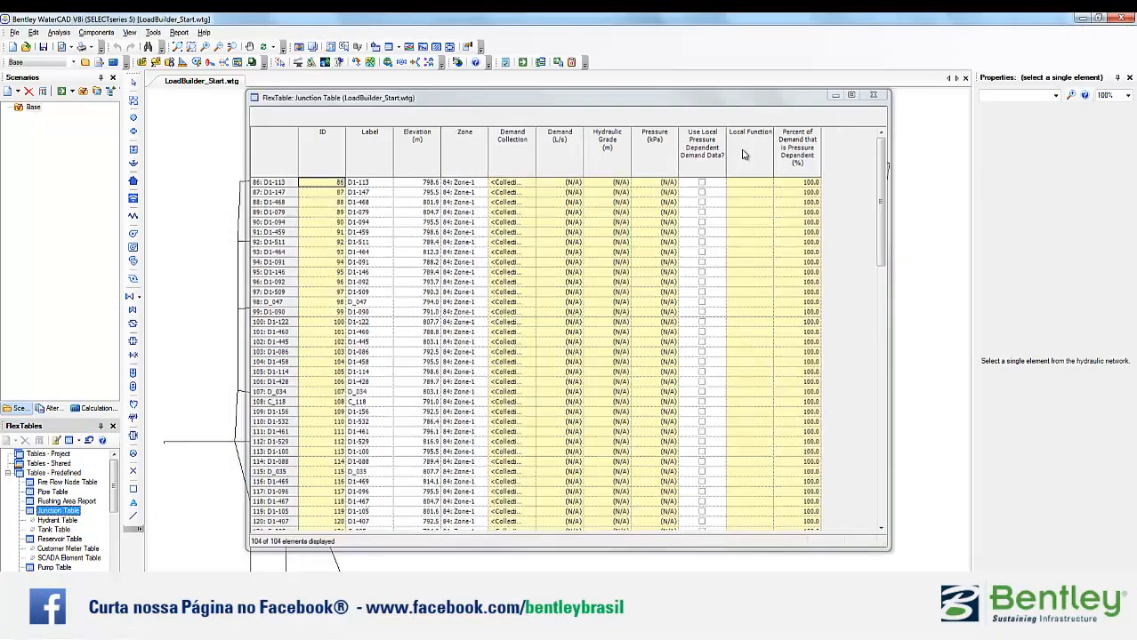
left_click(62, 539)
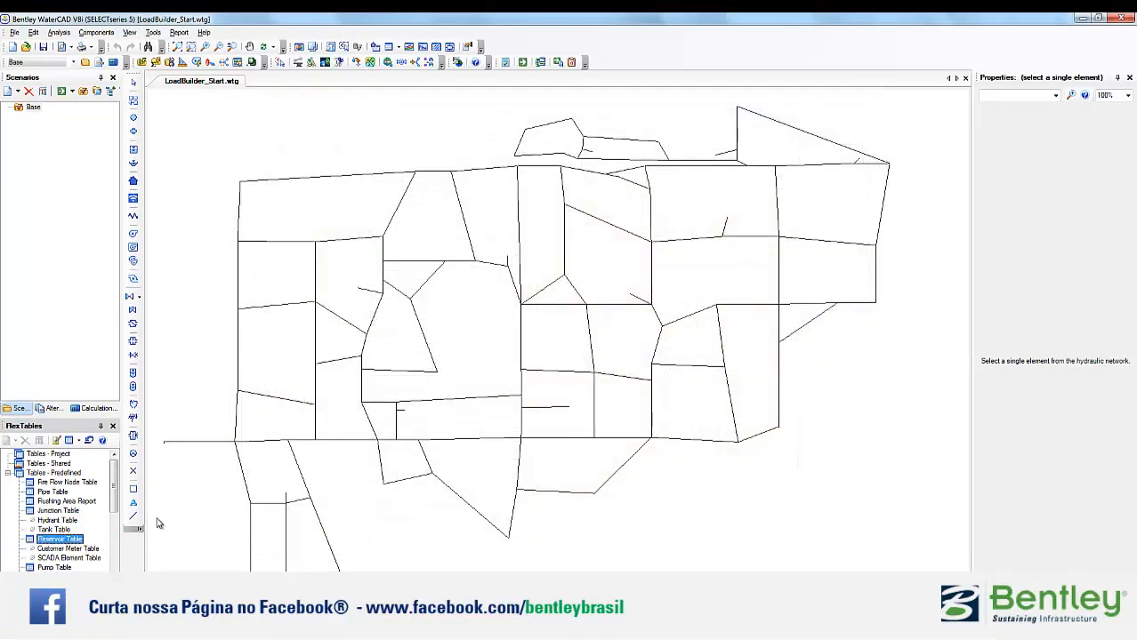
double_click(31, 539)
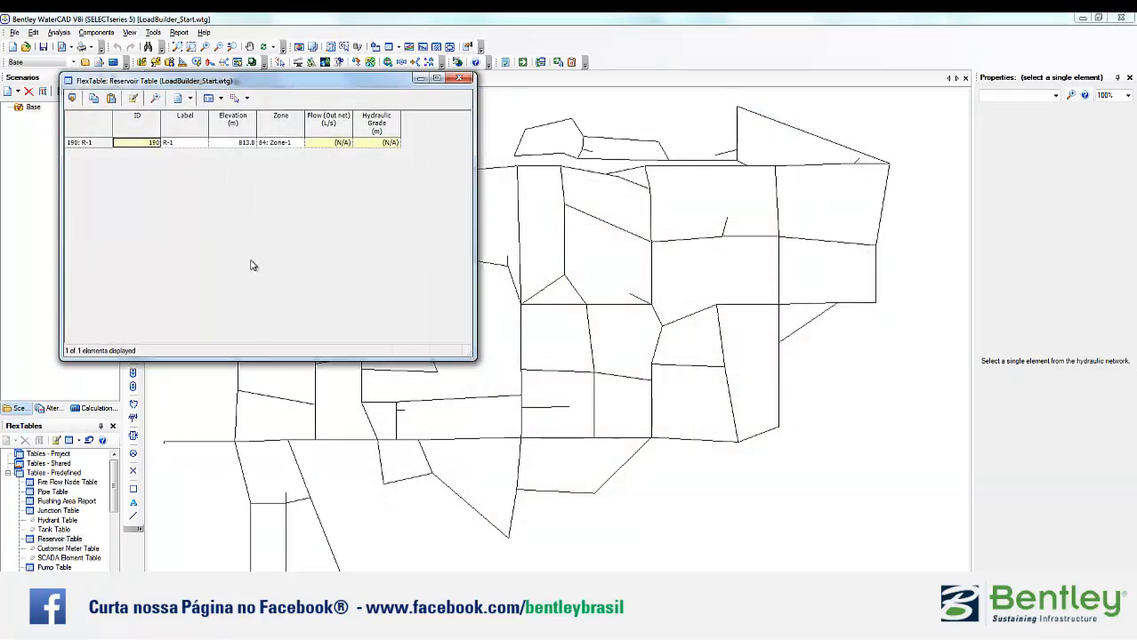
left_click(459, 78)
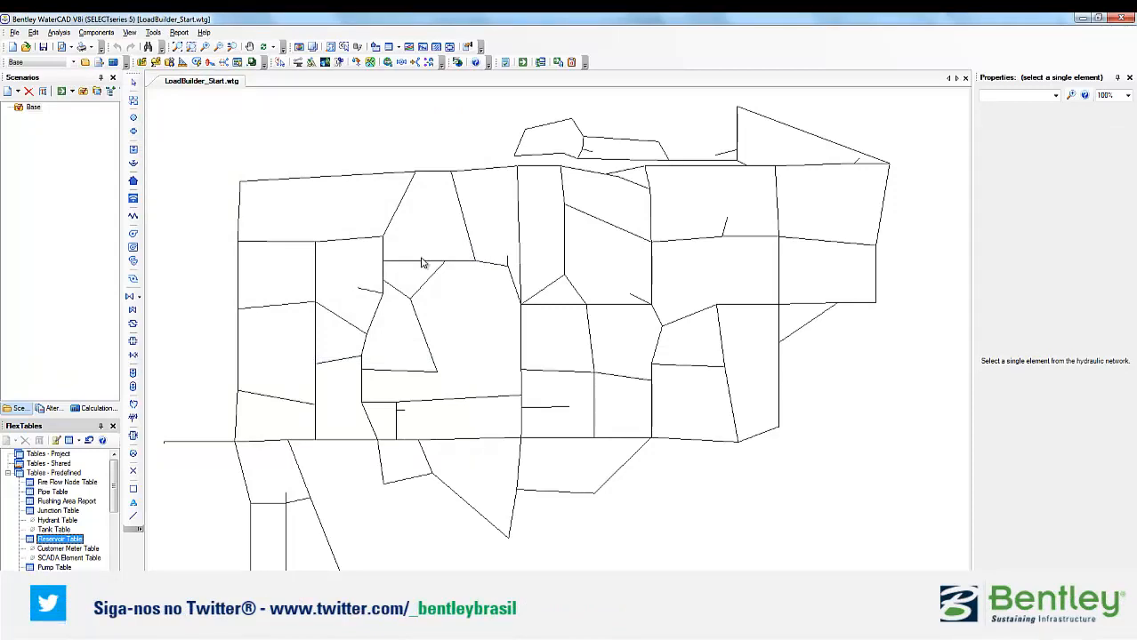
left_click_drag(482, 428, 492, 419)
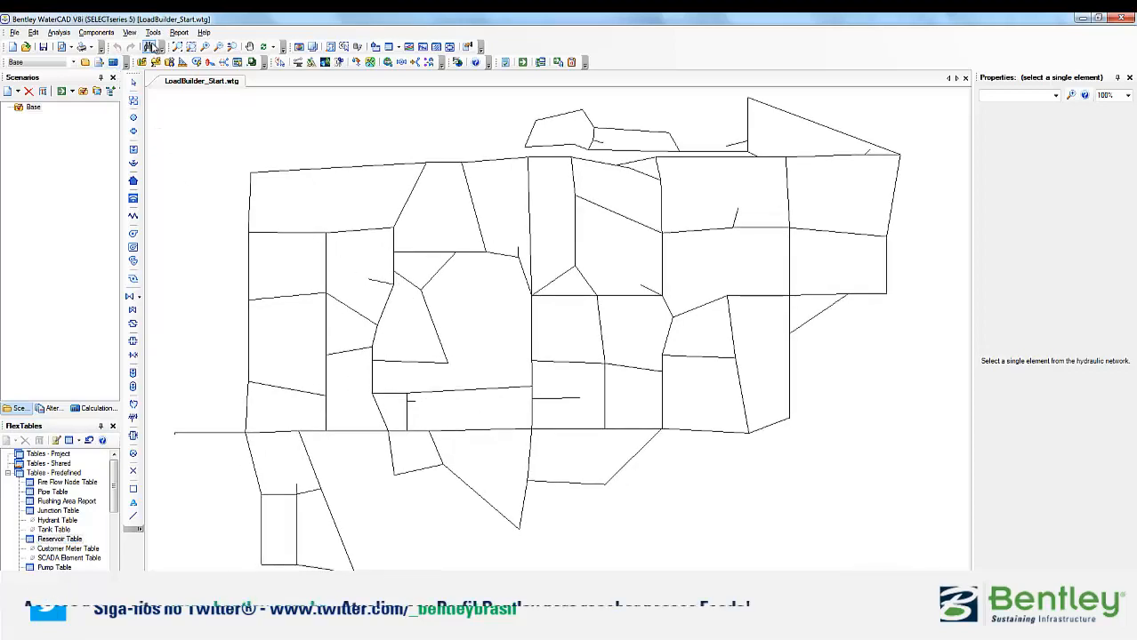
- Create a new ModelBuilder import with Esri Shapefiles as the data source type and Meters.shp as the source file
left_click(153, 32)
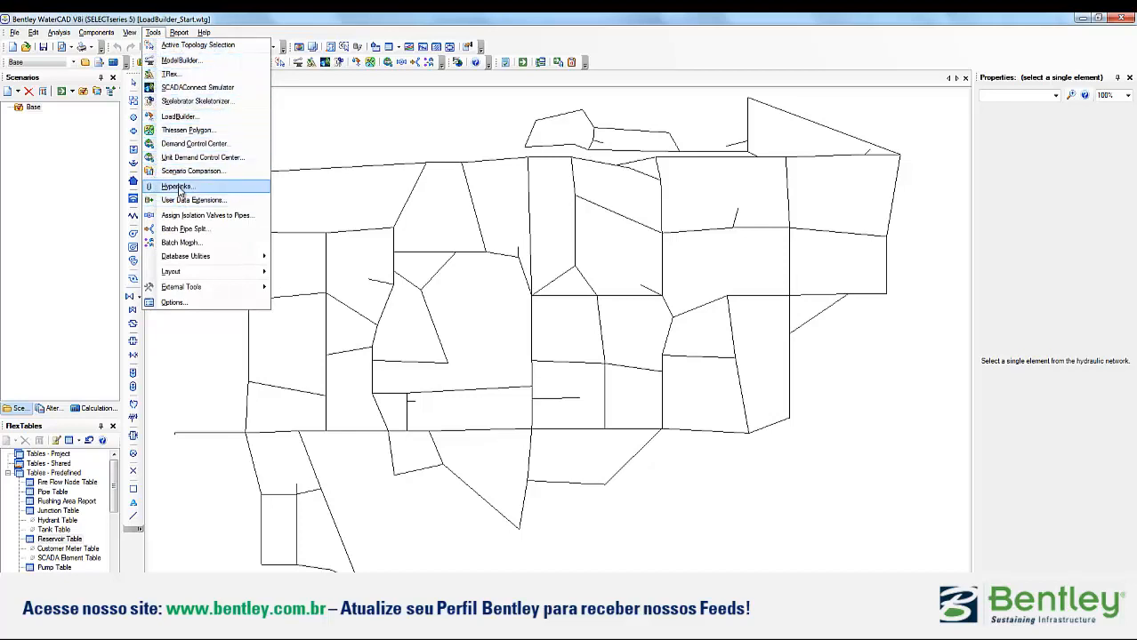
left_click(179, 60)
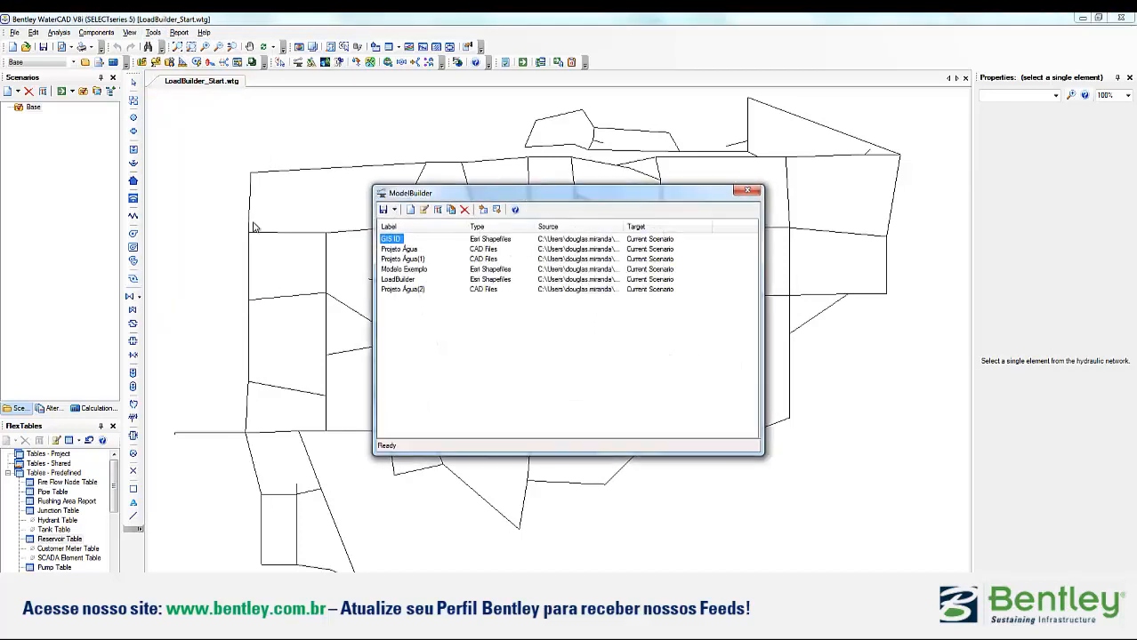
left_click(411, 211)
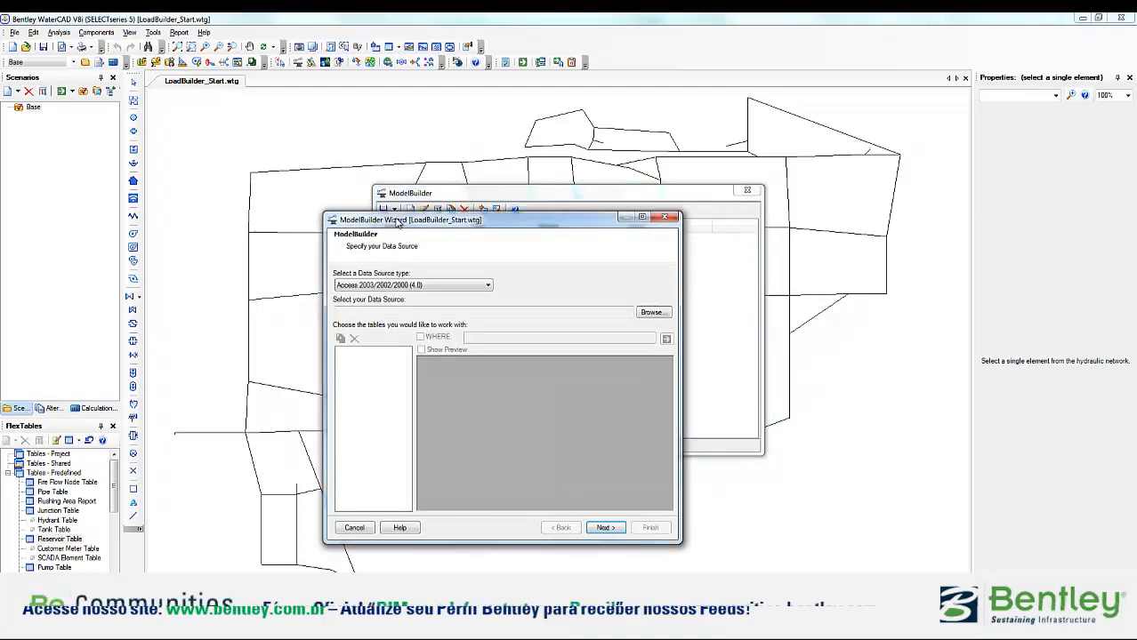
left_click(418, 214)
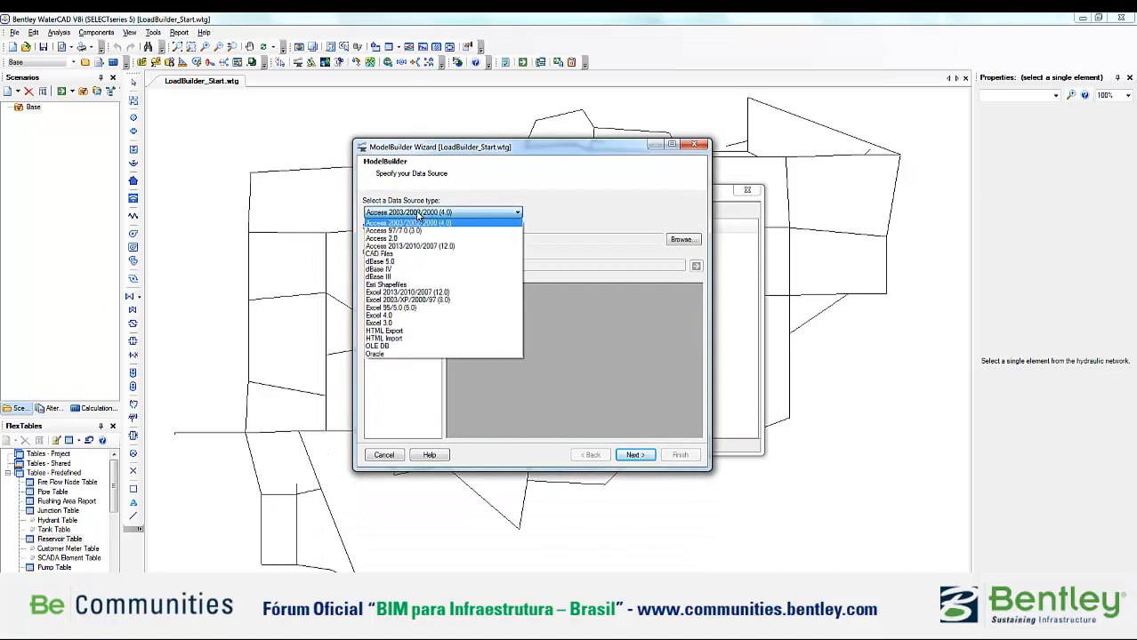
left_click(404, 285)
left_click(679, 240)
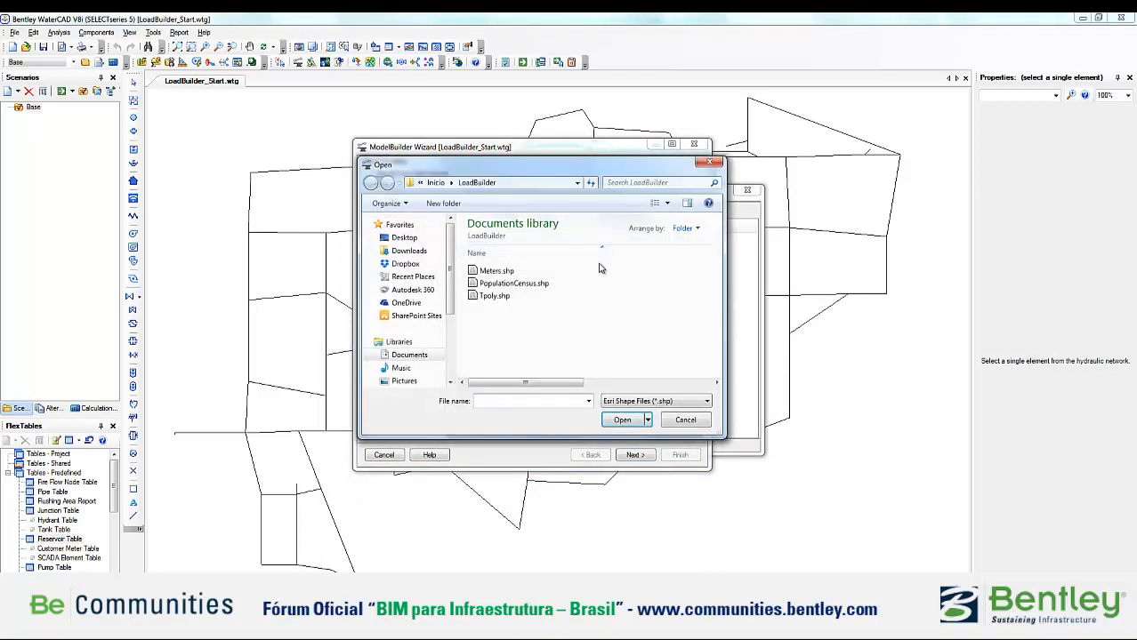
double_click(524, 271)
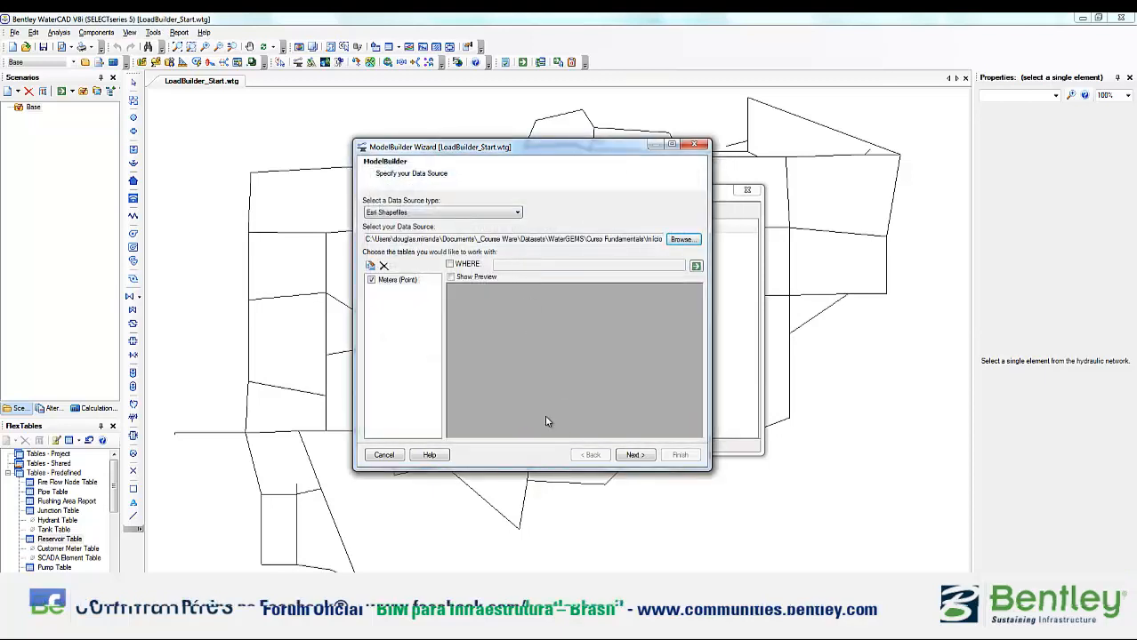
- Preview the Meters table and examine its fields, including DEMAND and DEMANDTYPE
left_click(451, 276)
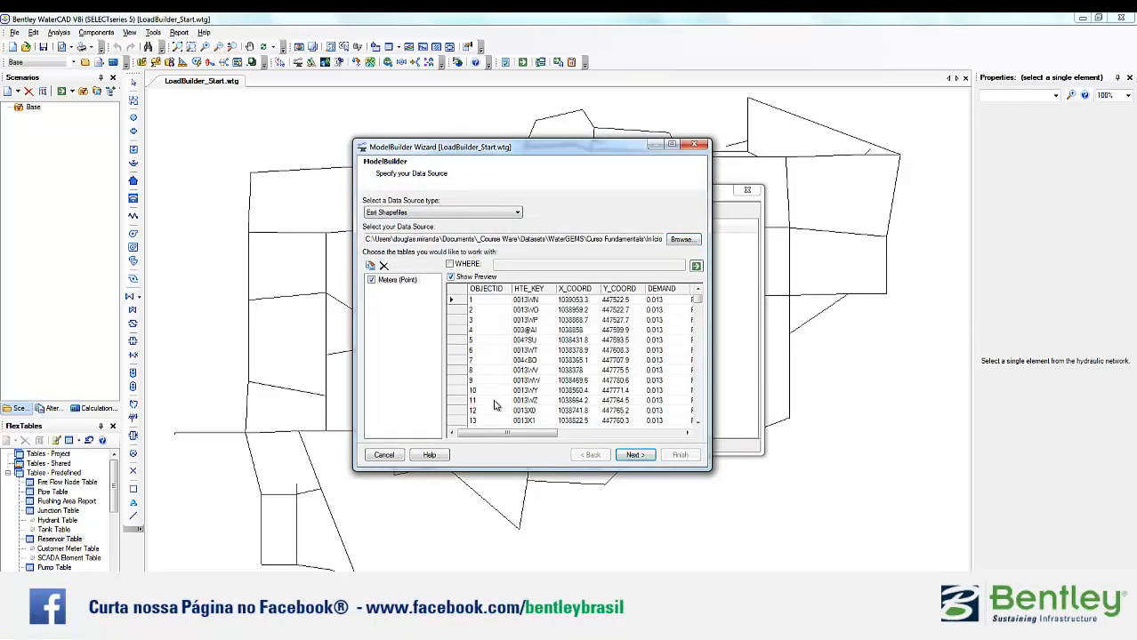
left_click_drag(506, 433, 549, 443)
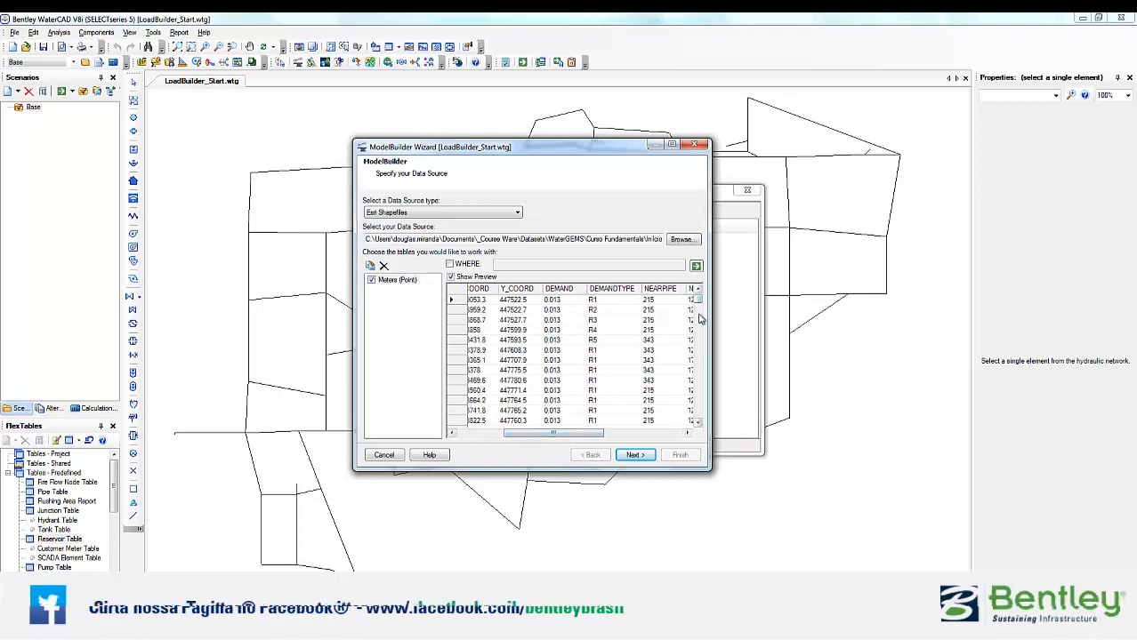
mouse_move(698, 302)
left_mouse_down()
mouse_move(700, 389)
mouse_move(699, 299)
left_mouse_up()
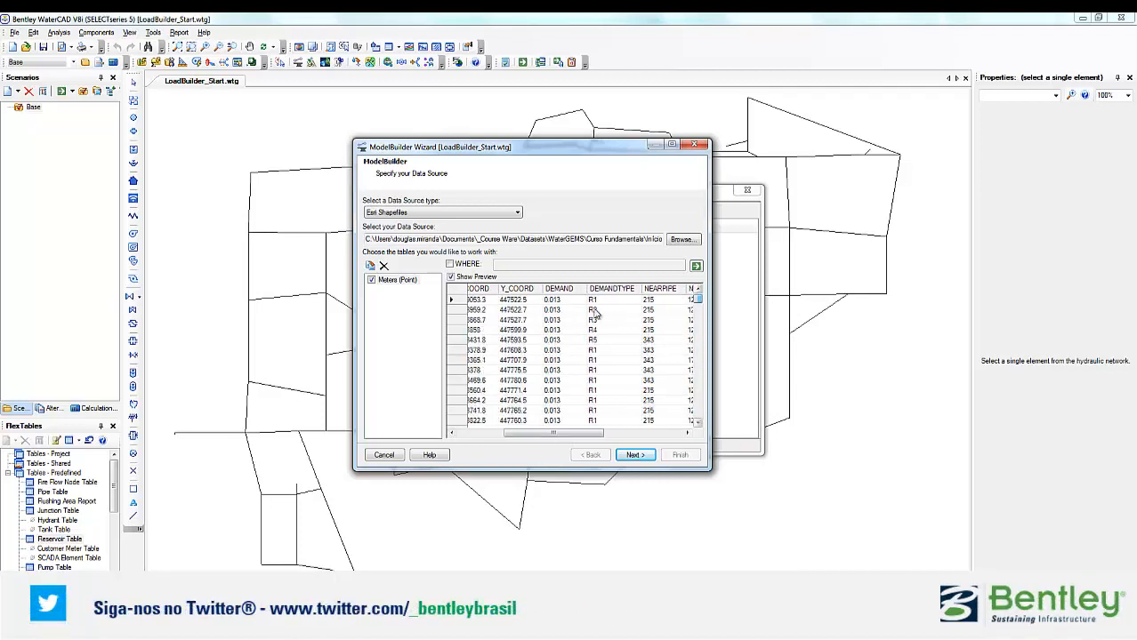
left_click_drag(576, 436, 498, 436)
- Choose the data source's coordinate unit and accept the default synchronization options, with import into Current Scenario and Label as key field
left_click(630, 454)
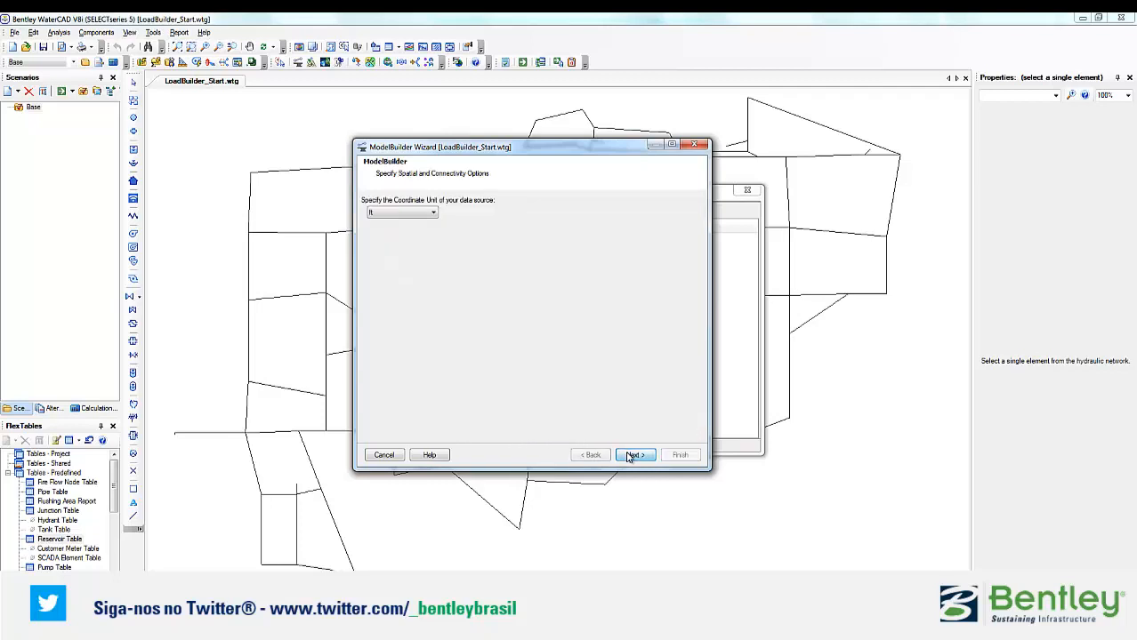
left_click(431, 213)
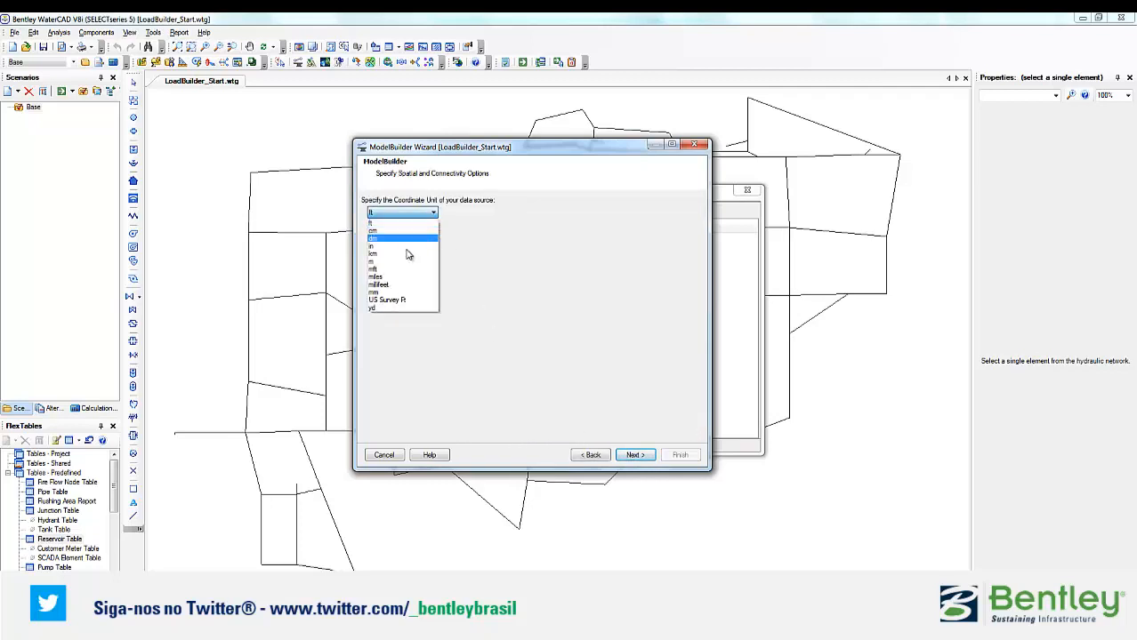
left_click(418, 276)
left_click(634, 456)
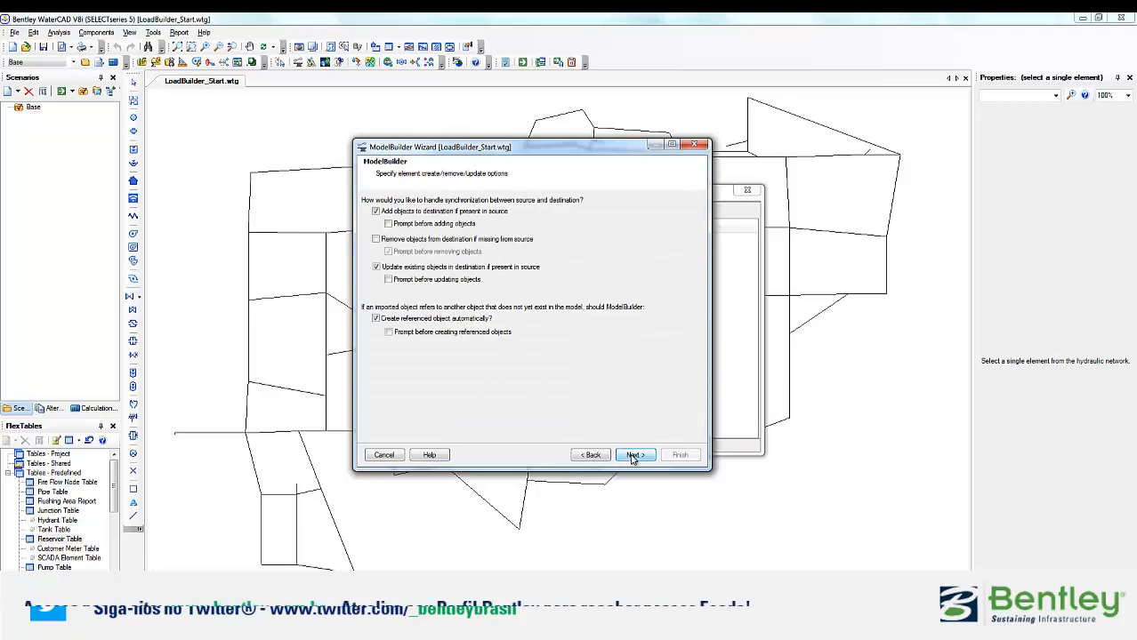
left_click(633, 456)
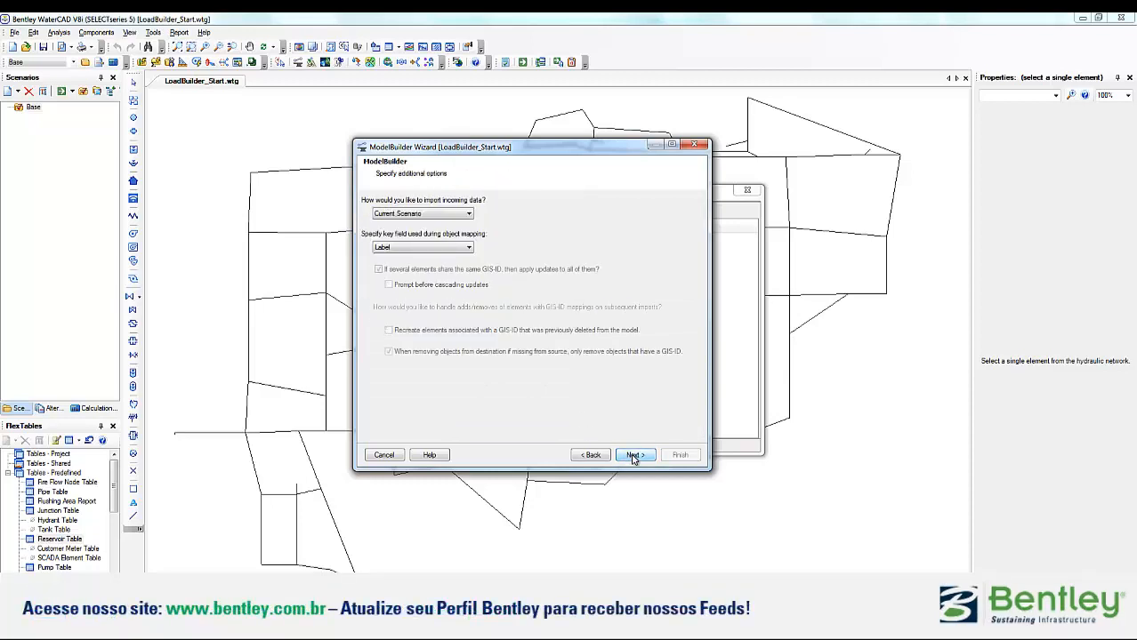
left_click(633, 456)
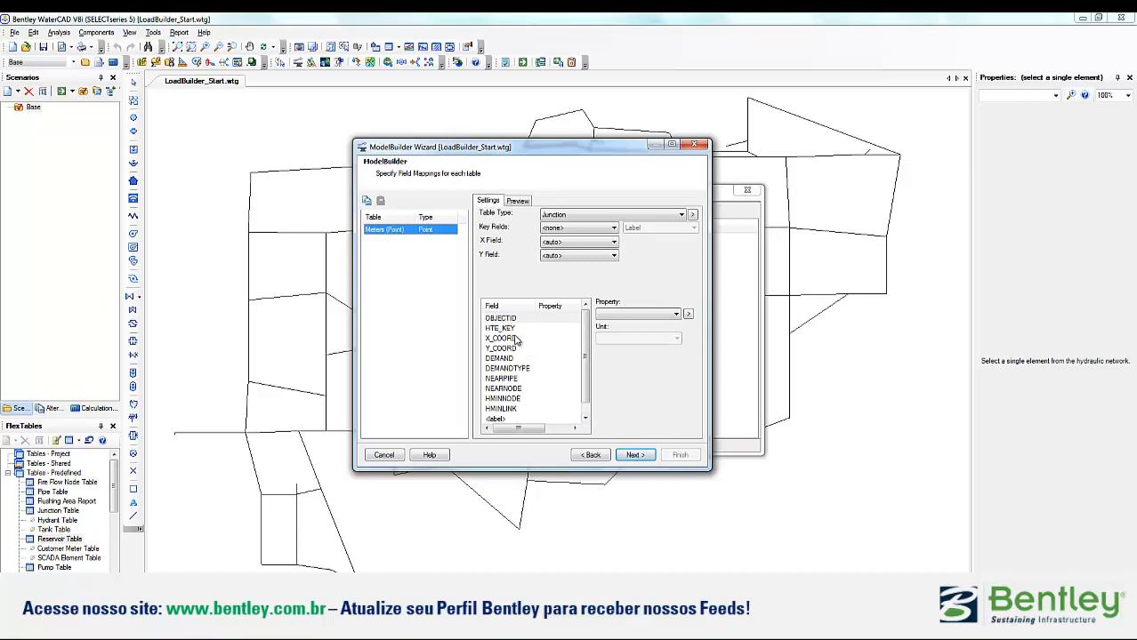
- Set the Meters table type to Customer Meter and its key field to OBJECTID
left_click(571, 215)
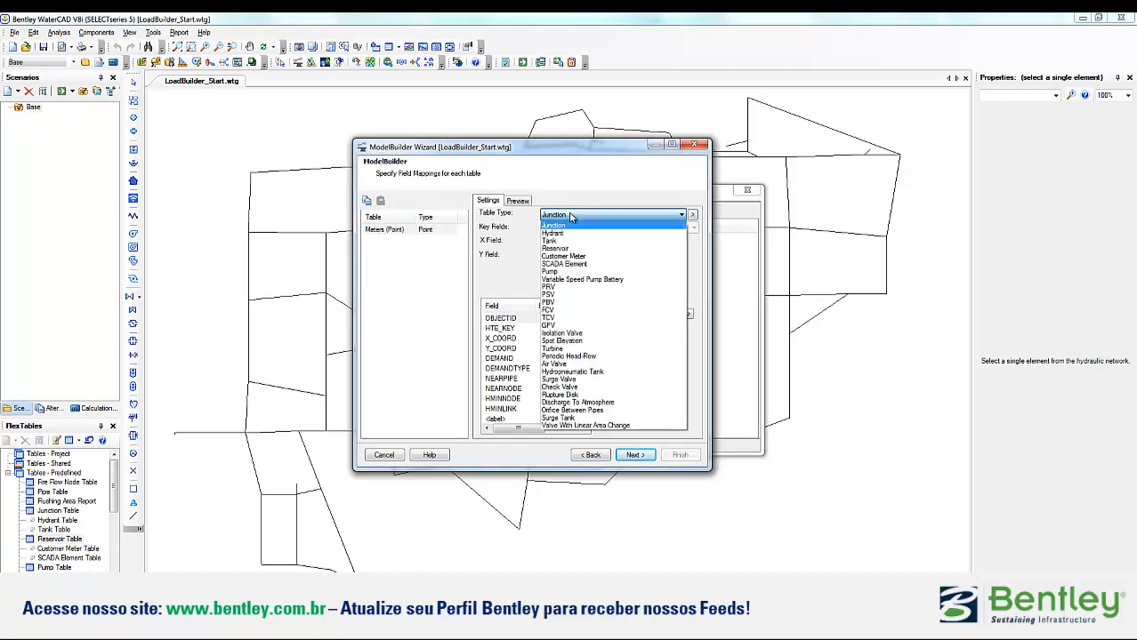
left_click(611, 258)
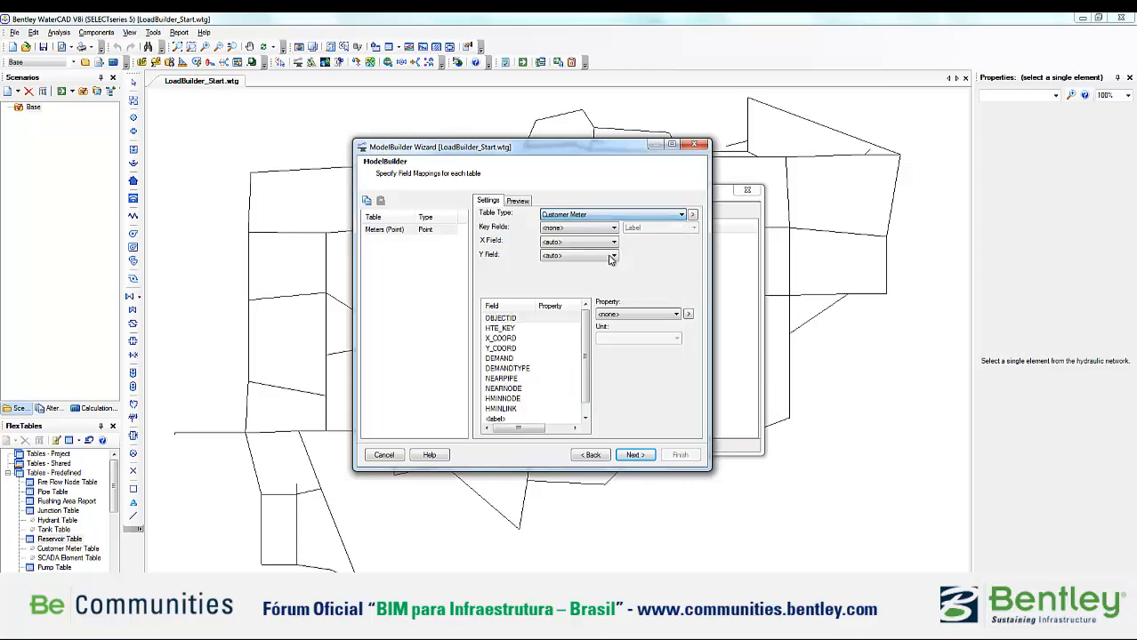
left_click(575, 232)
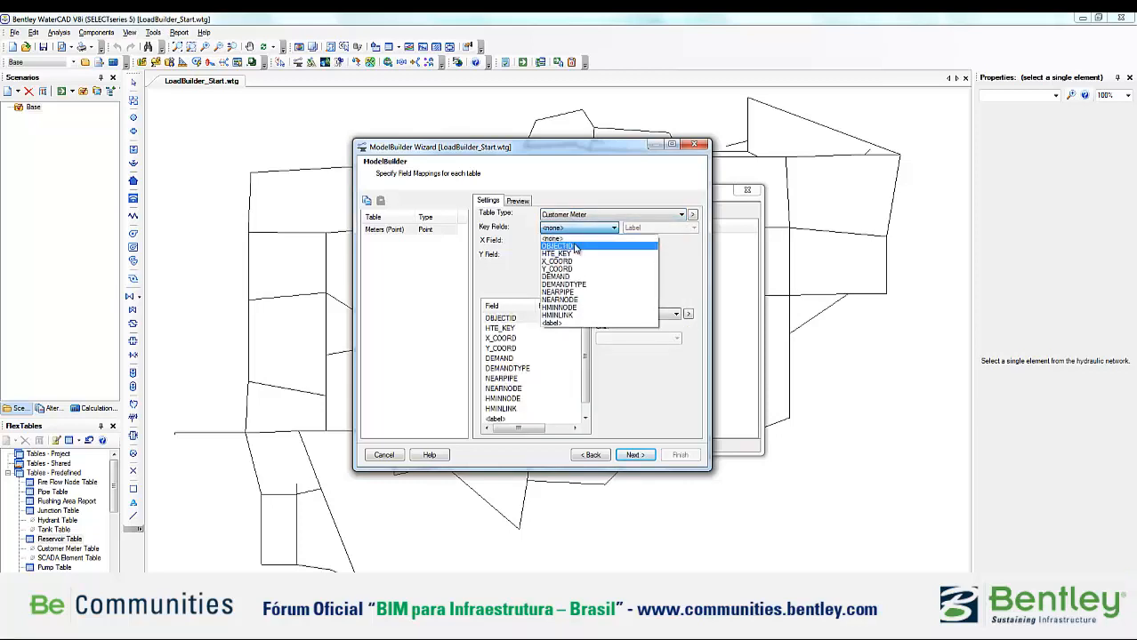
left_click(575, 247)
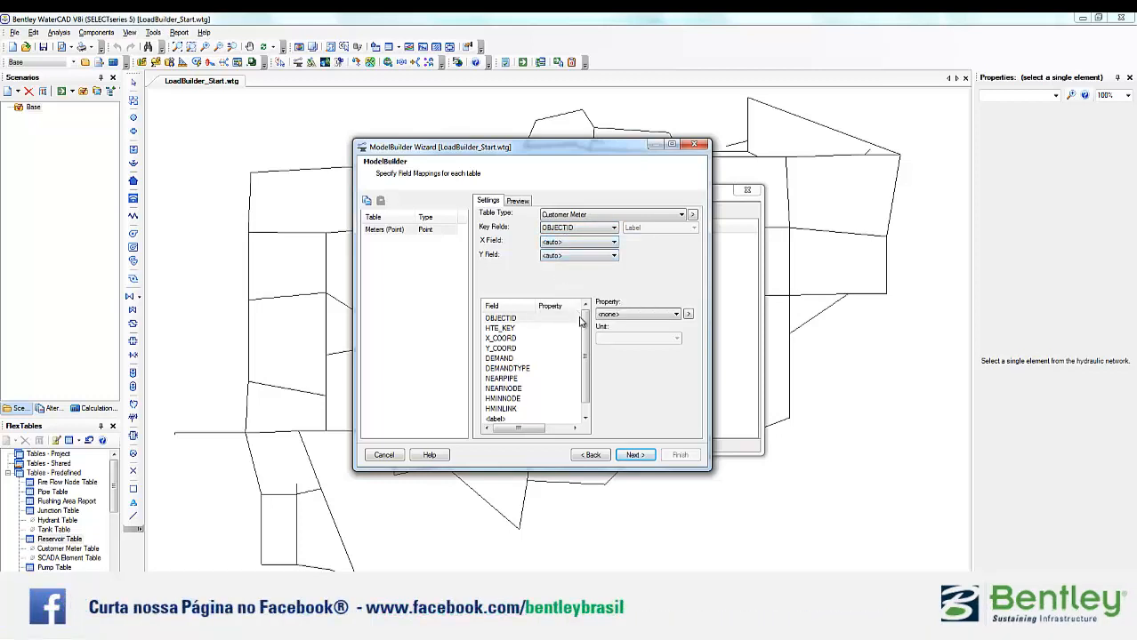
- Map the DEMAND field to the Demand (Base) property with L/s as its unit, and leave DEMANDTYPE unmapped
left_click(508, 360)
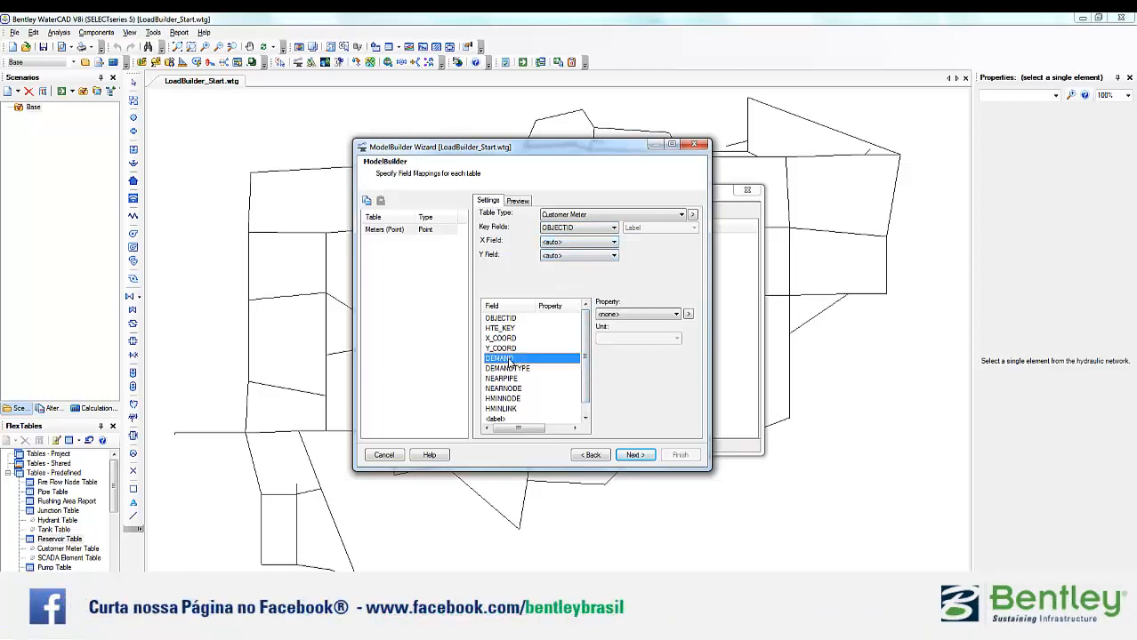
left_click(614, 317)
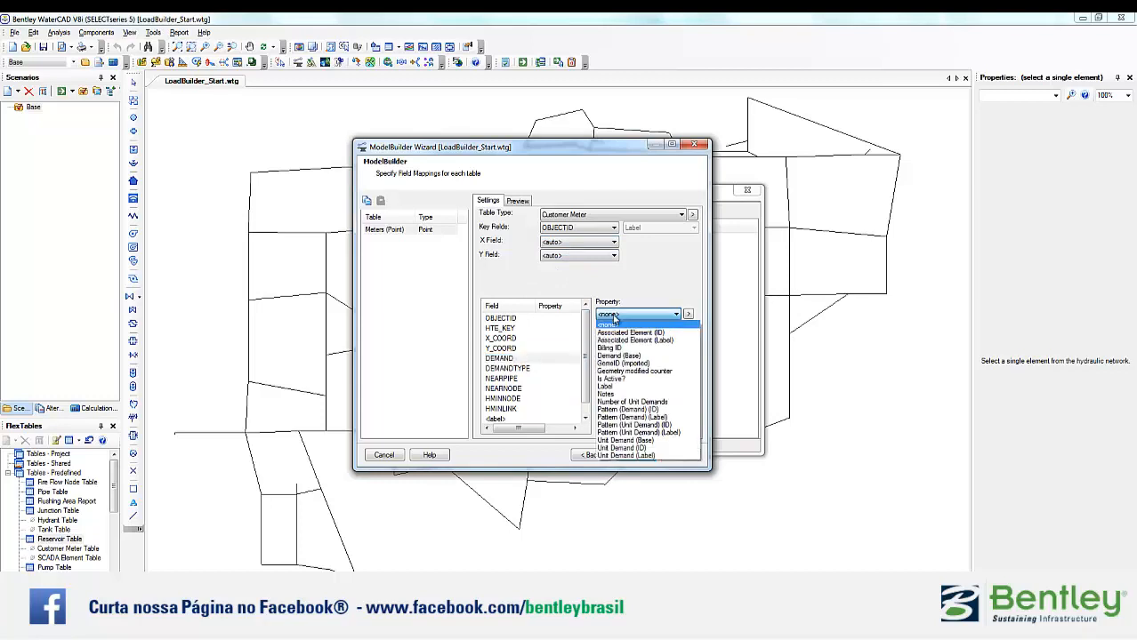
left_click(638, 357)
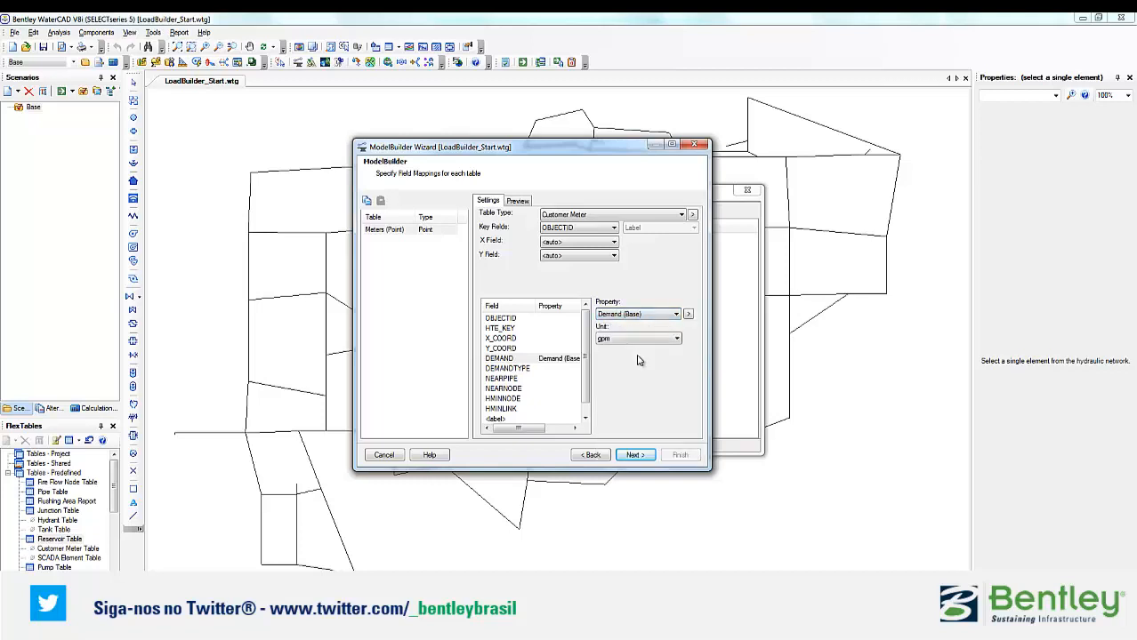
left_click(646, 343)
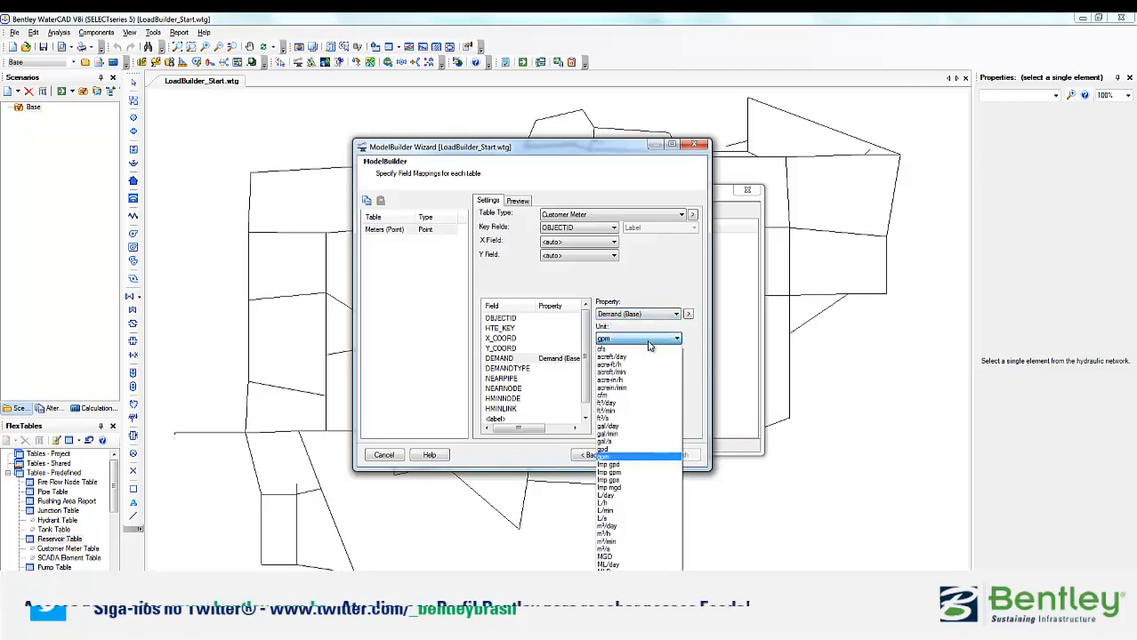
left_click(615, 518)
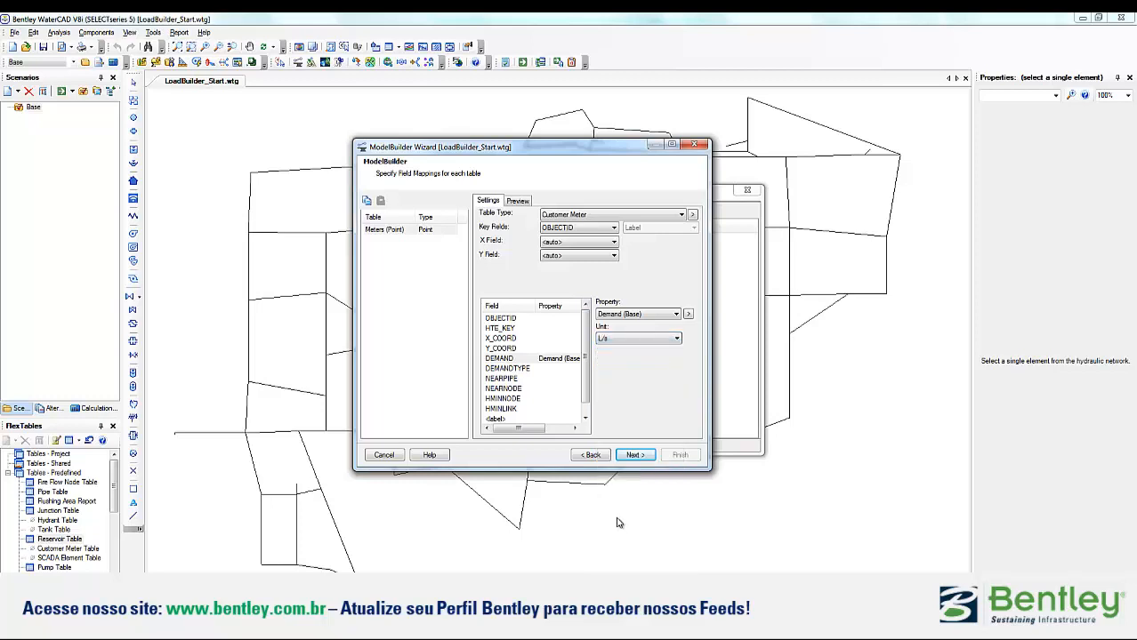
left_click(534, 368)
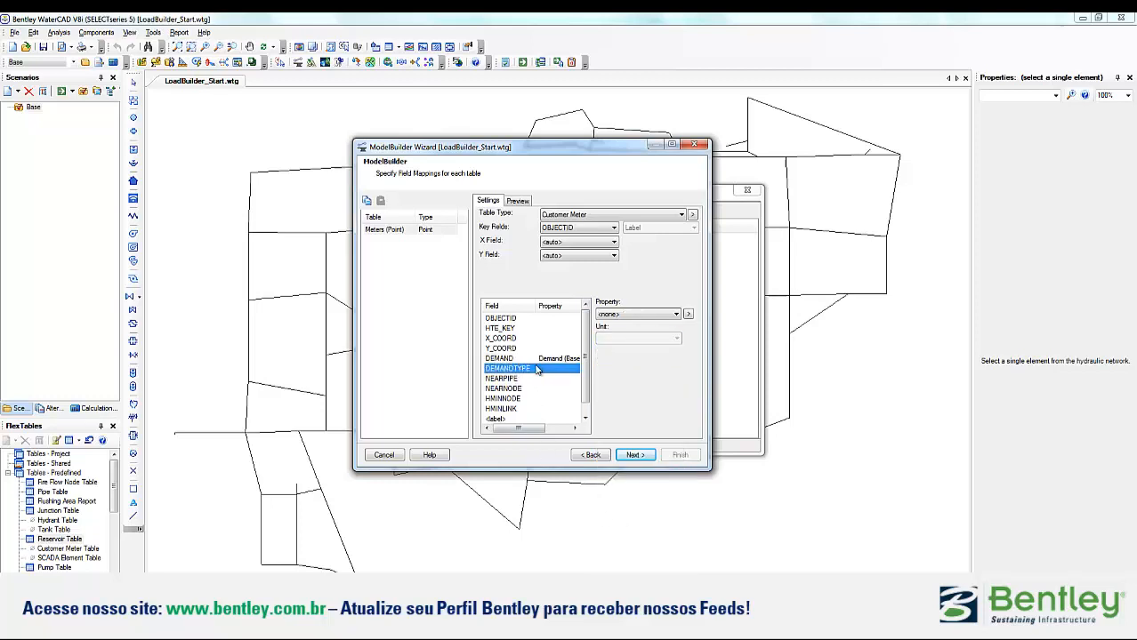
left_click(640, 316)
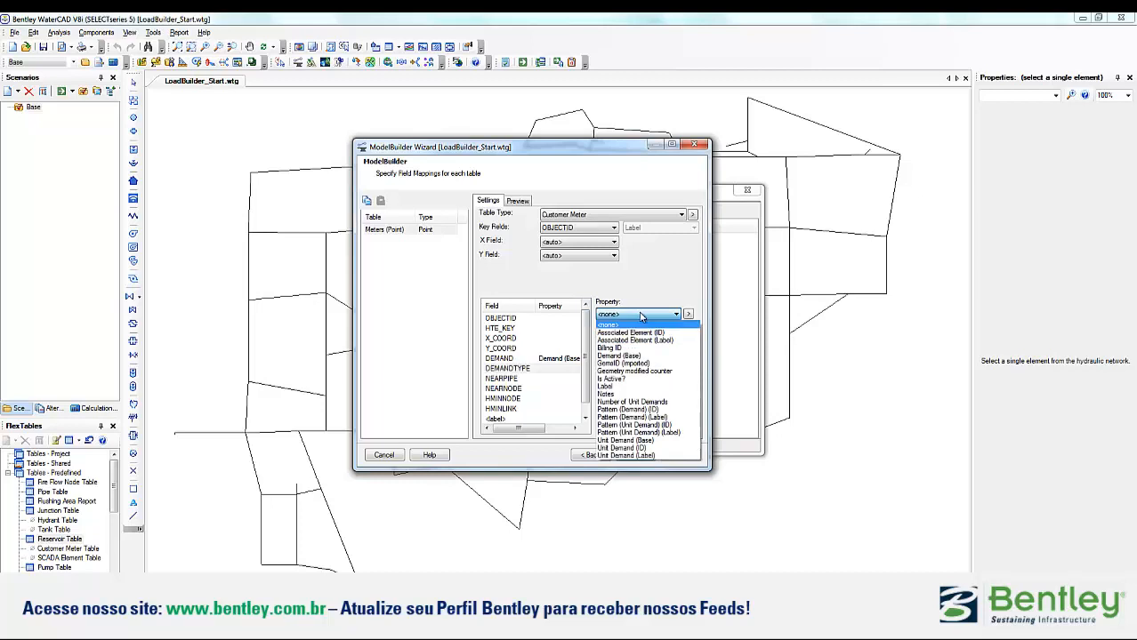
left_click(641, 318)
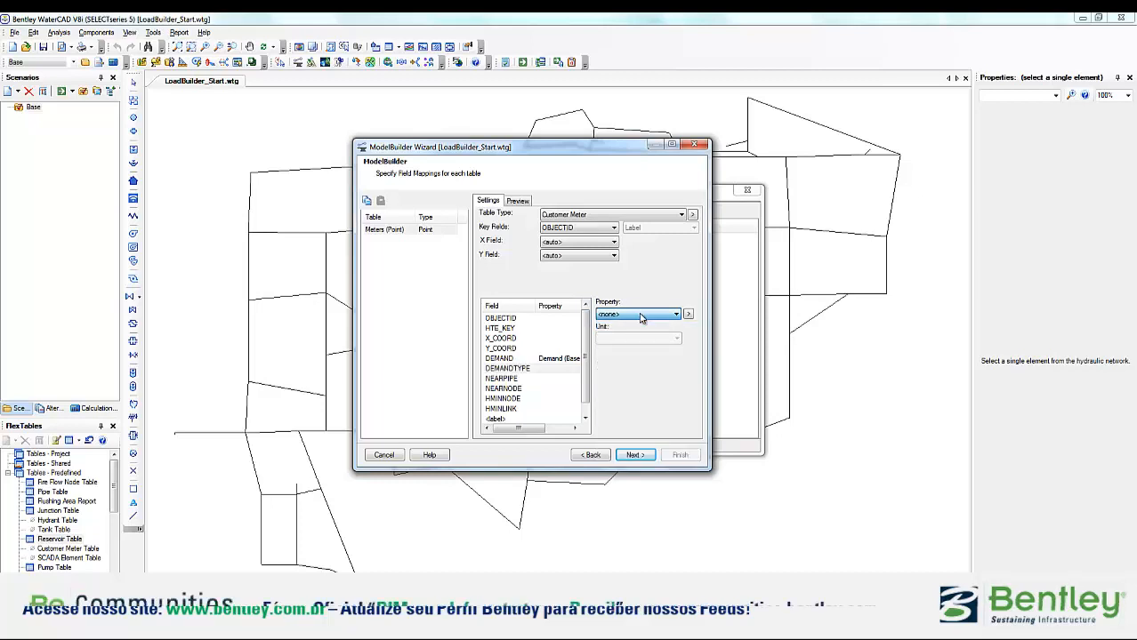
- Build the model now with selection sets for added and modified elements, and close the import summary and ModelBuilder
left_click(633, 455)
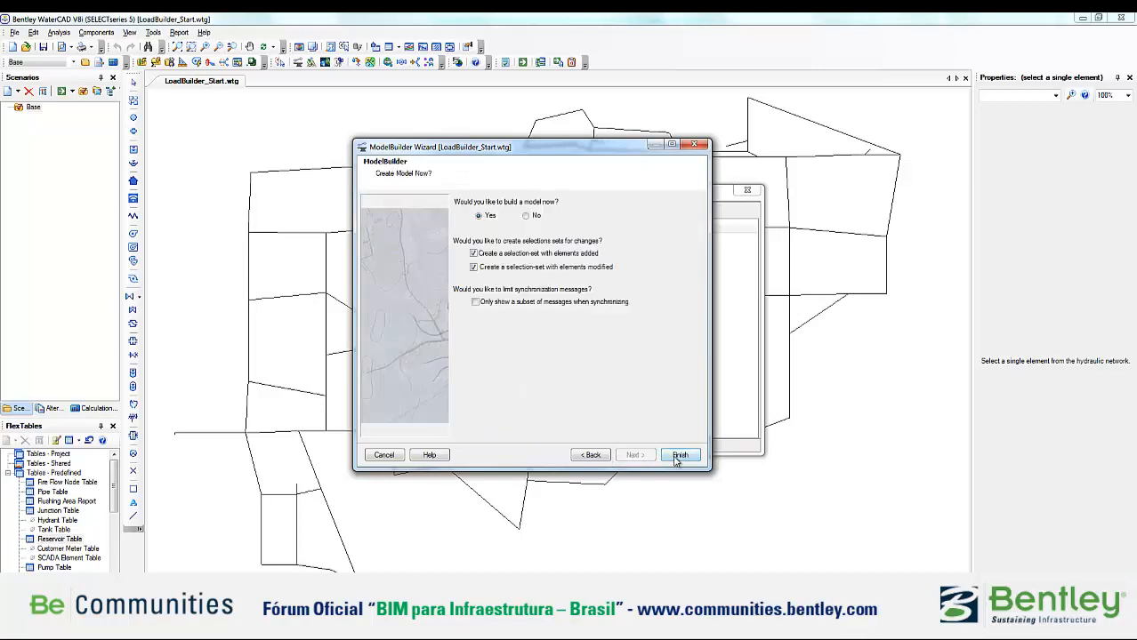
left_click(678, 457)
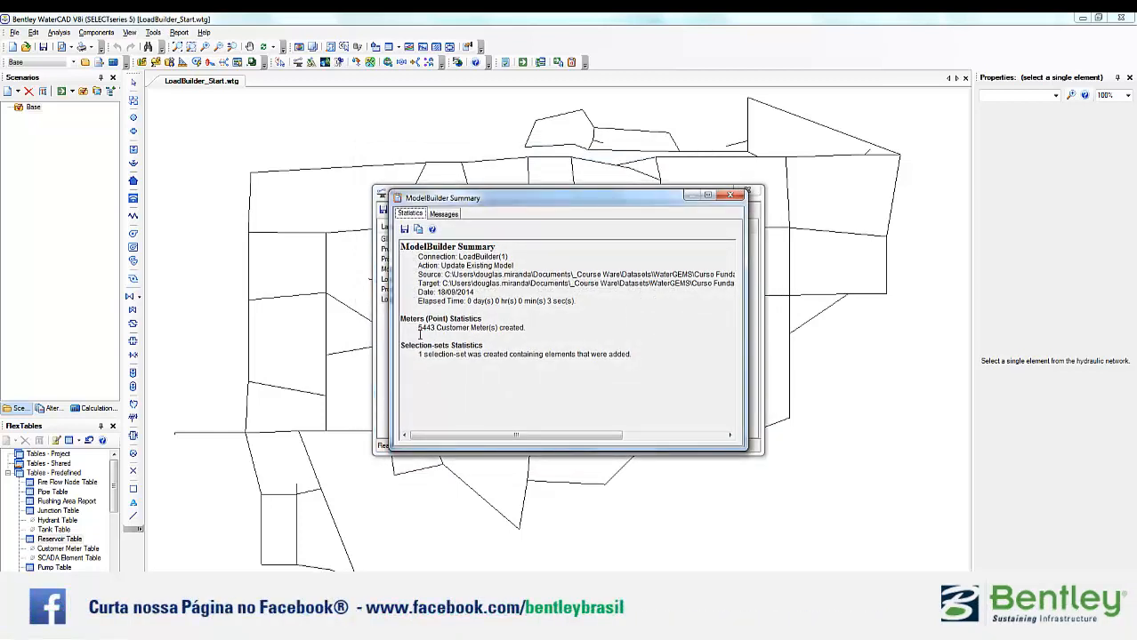
left_click(728, 198)
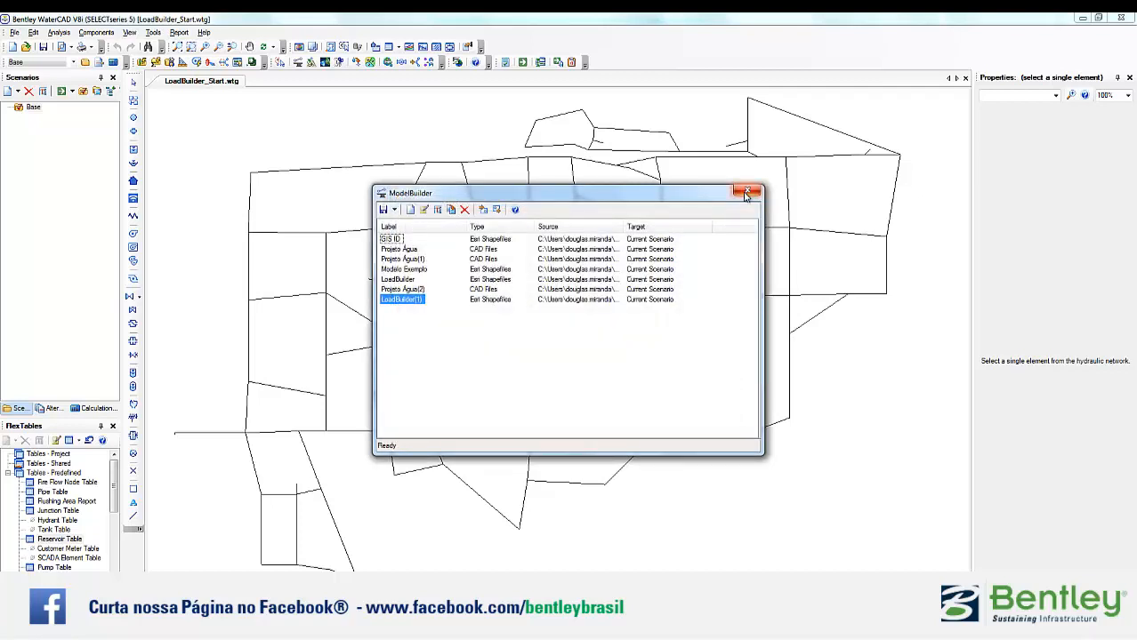
left_click(746, 195)
left_click(626, 375)
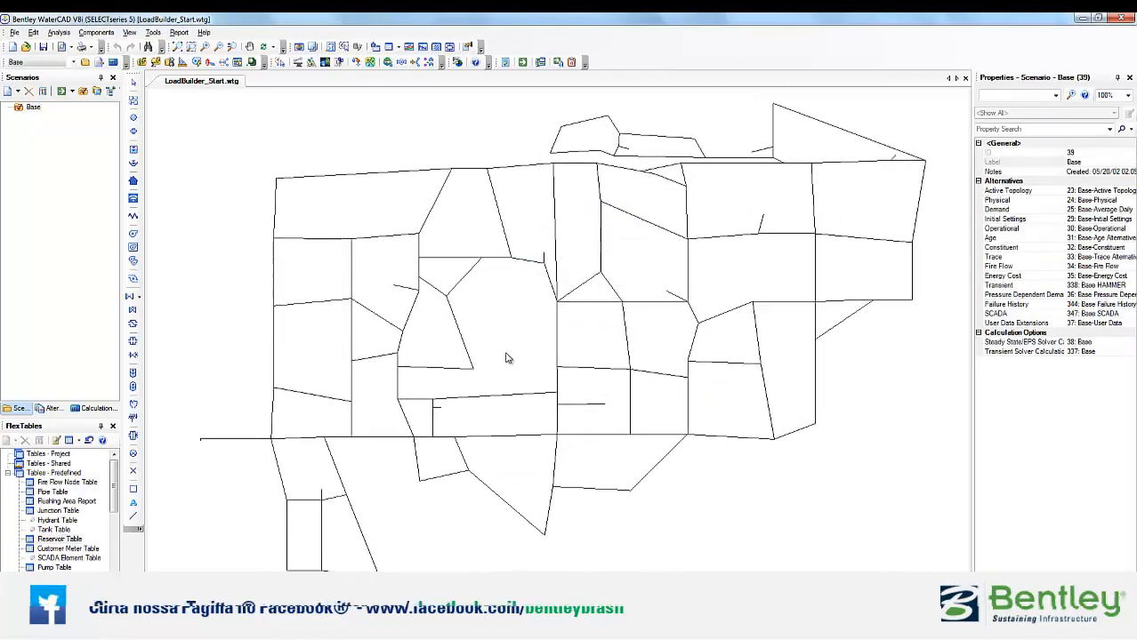
- Set the Symbol Size Multiplier of the Customer Meter element symbology to 5
left_click(177, 47)
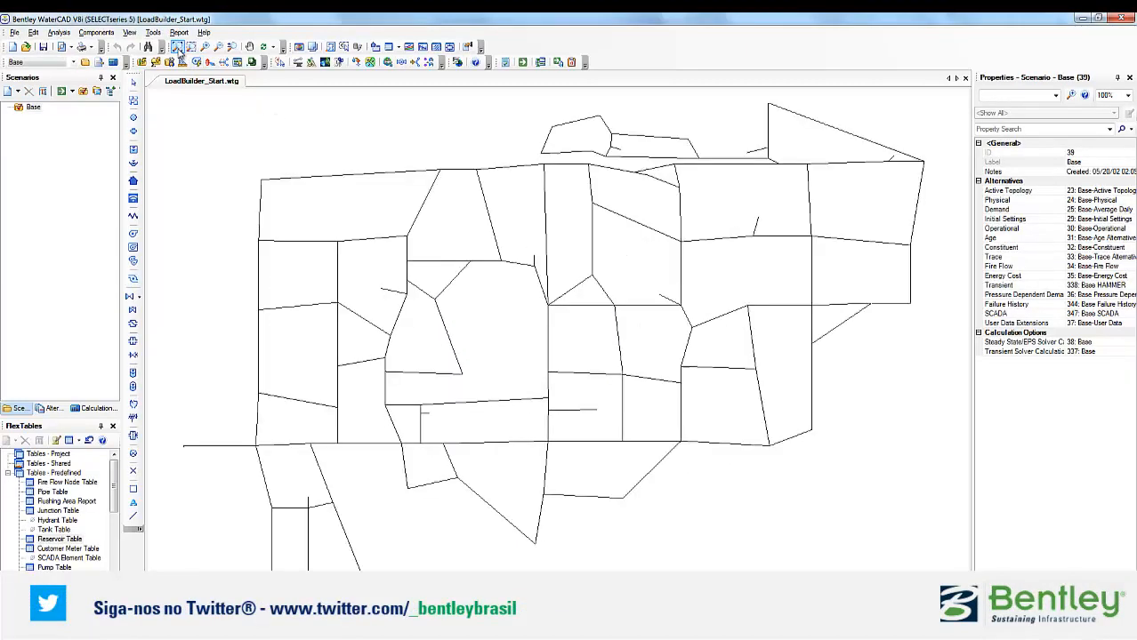
scroll(311, 289, "up", 3)
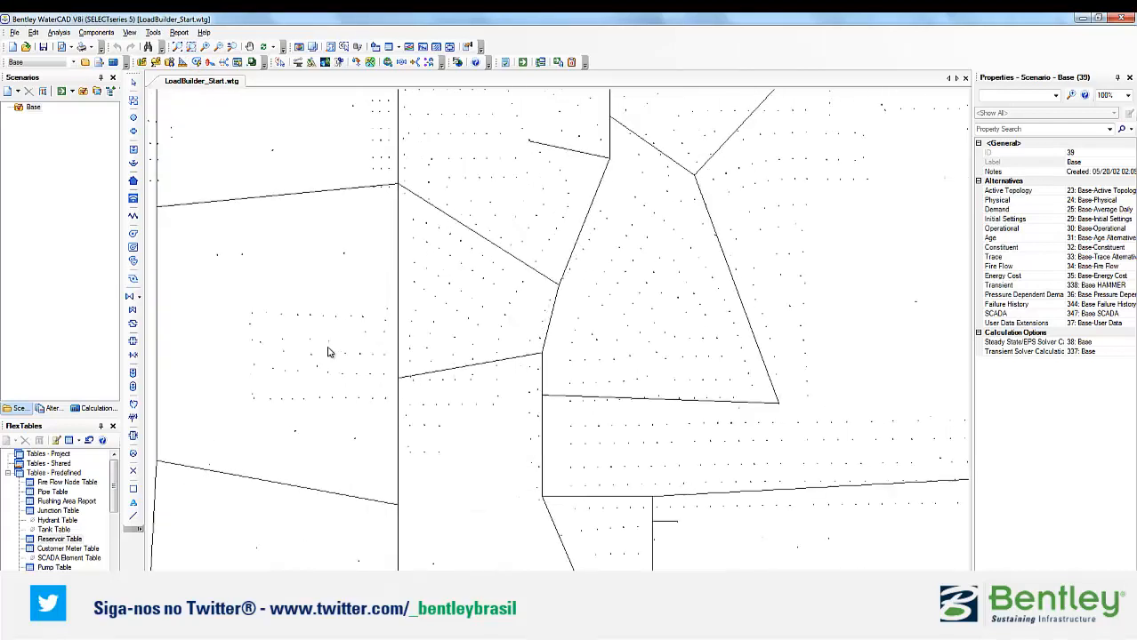
scroll(329, 353, "up", 5)
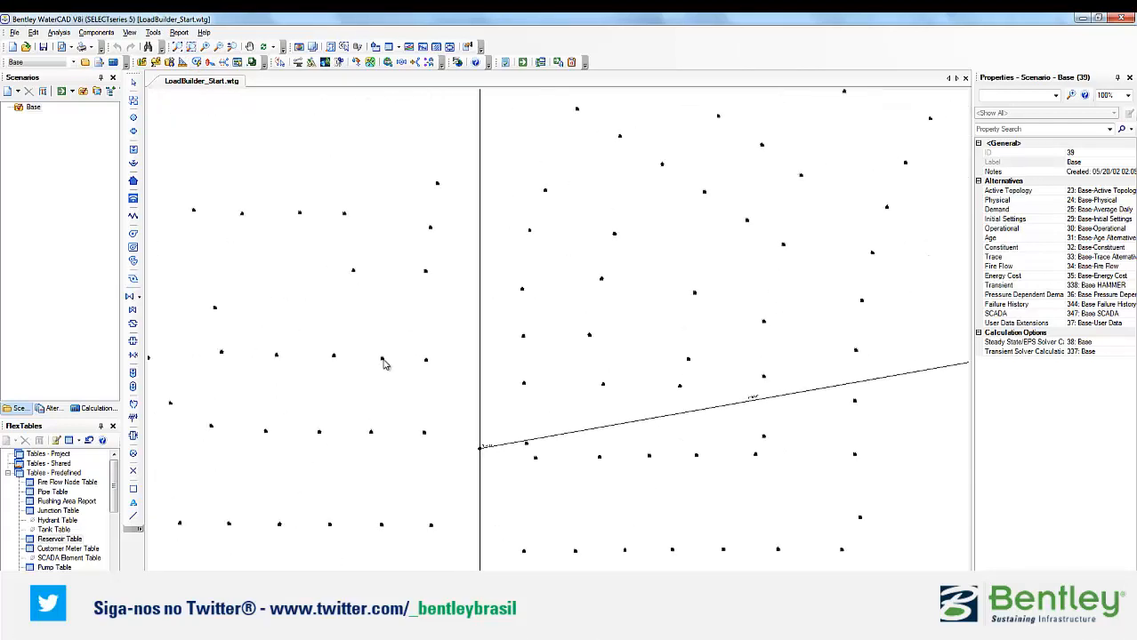
scroll(385, 364, "up", 6)
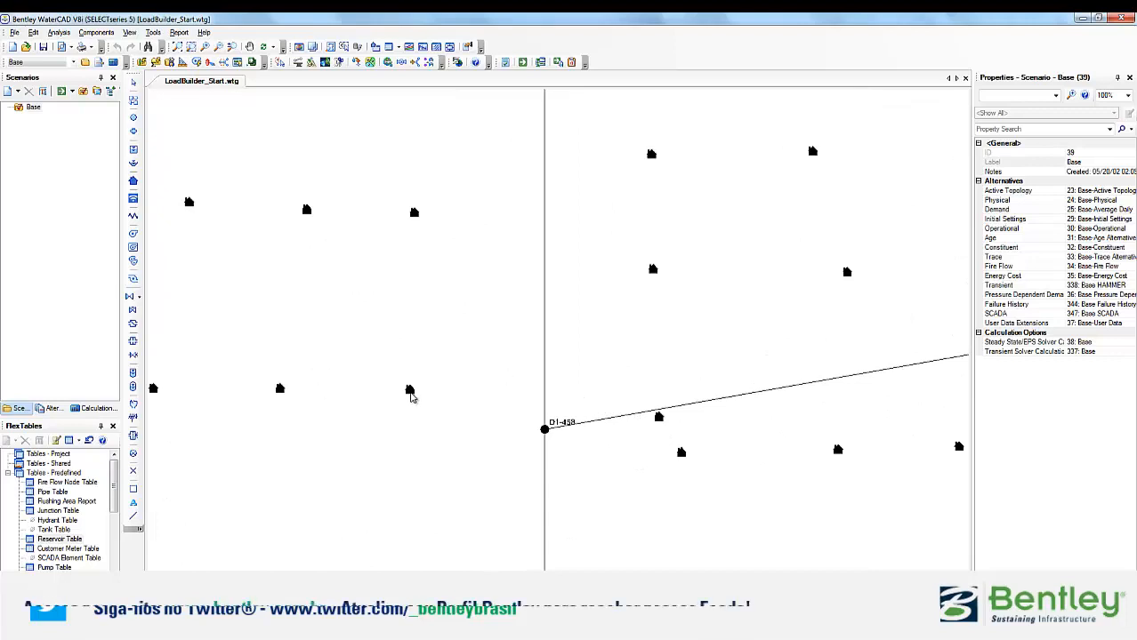
scroll(387, 381, "down", 3)
left_click_drag(384, 380, 447, 372)
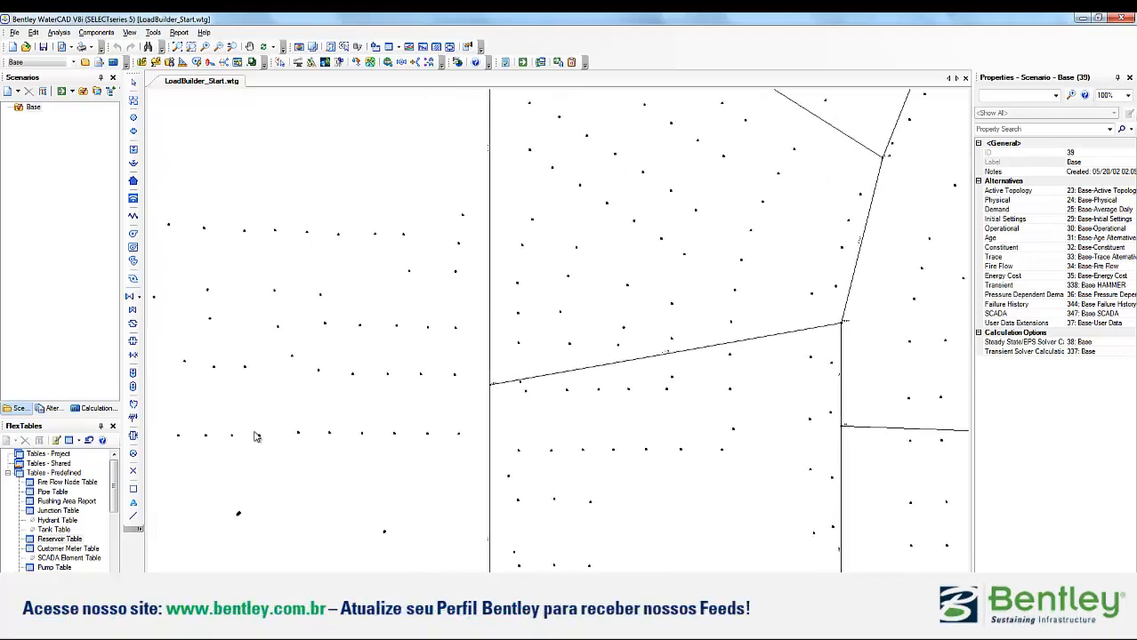
left_click(58, 607)
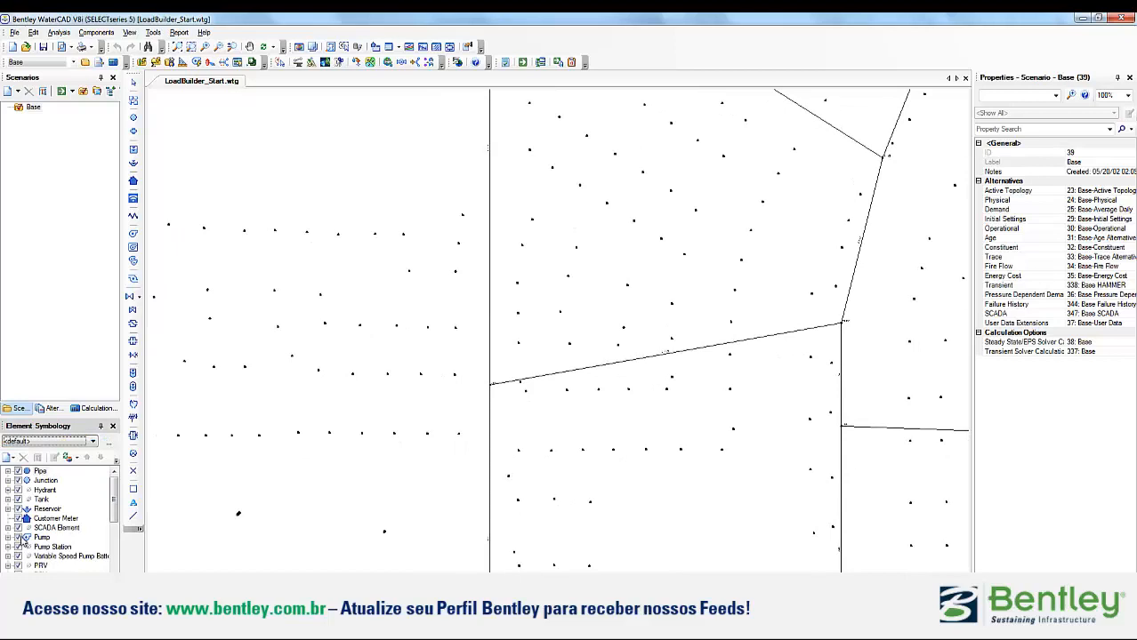
left_click(43, 519)
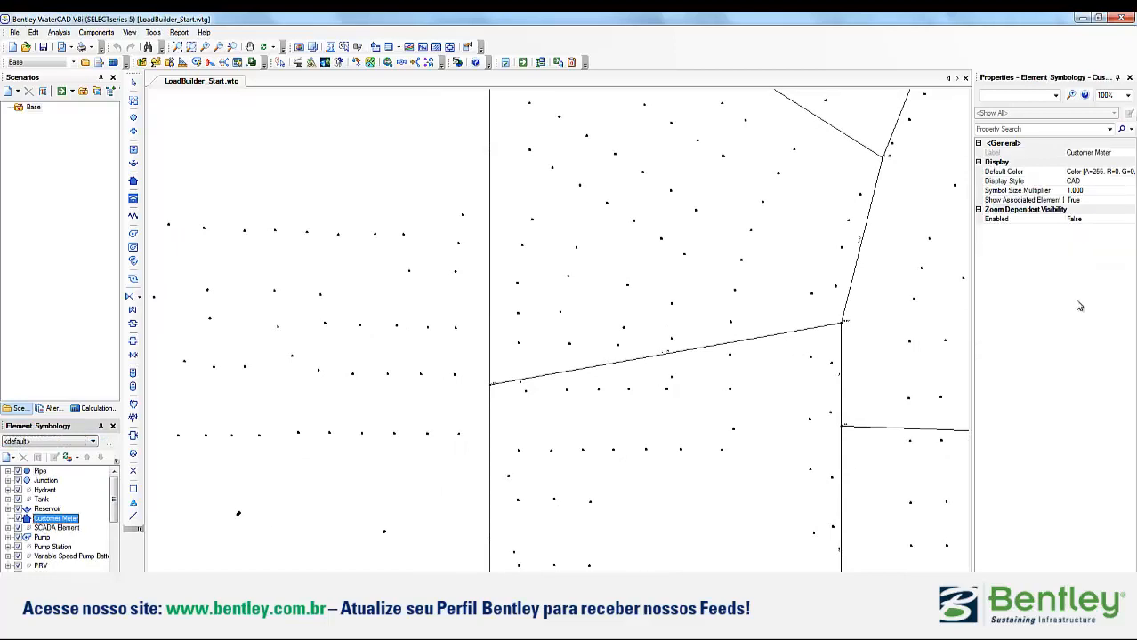
left_click(1082, 191)
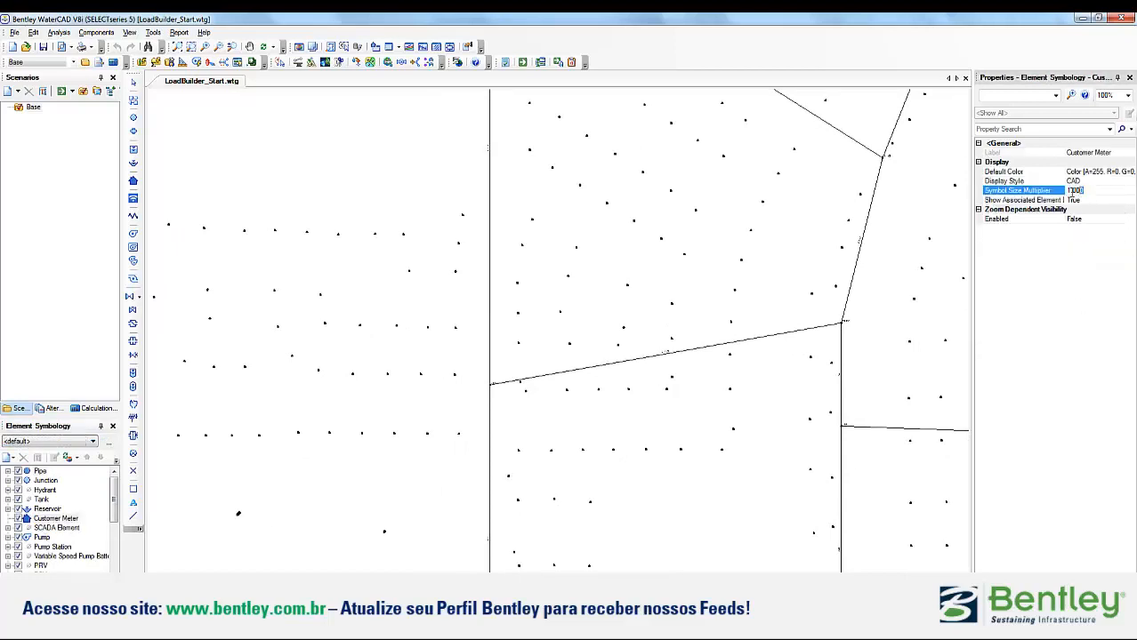
type("5")
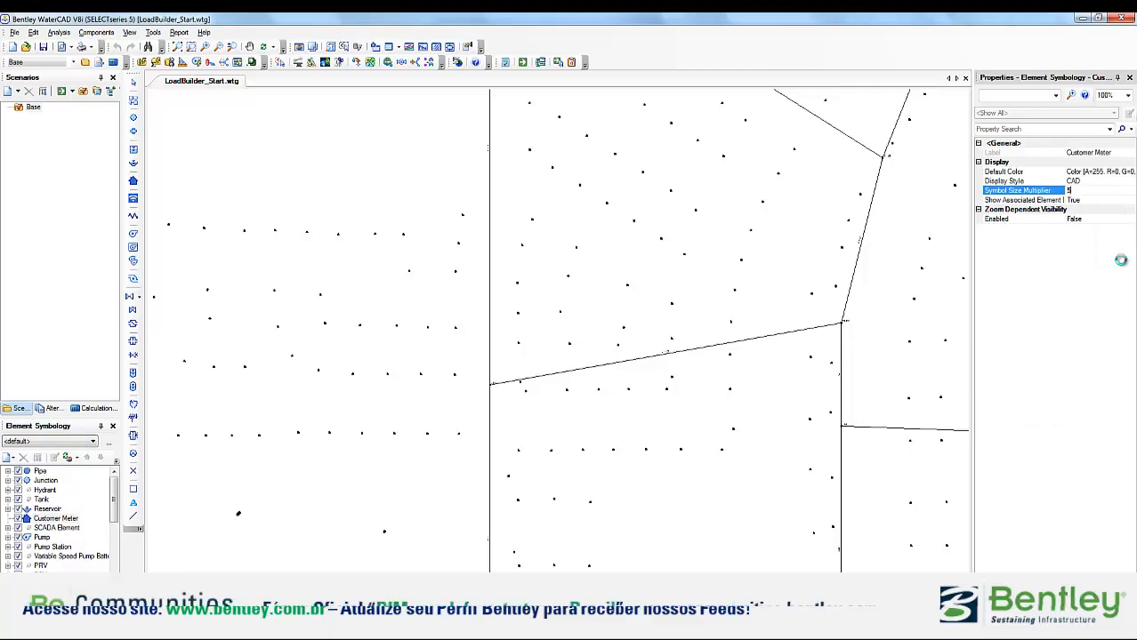
key("Return")
- Examine the imported customer meters on the network drawing and check the demand and associated element of several individual meters
scroll(539, 370, "down", 6)
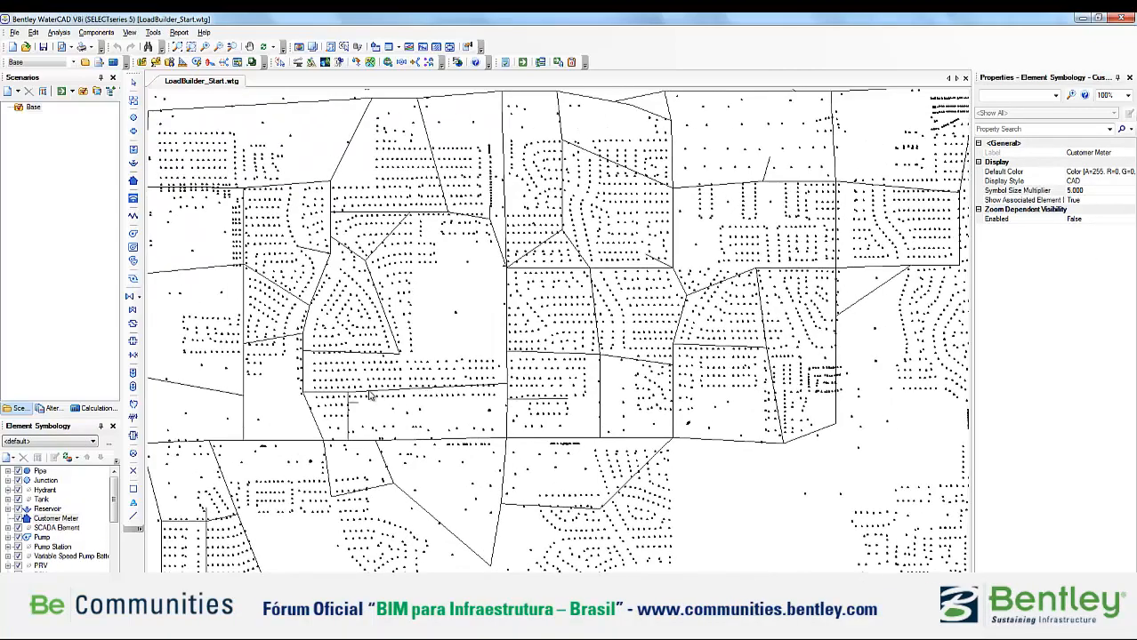
scroll(370, 391, "up", 3)
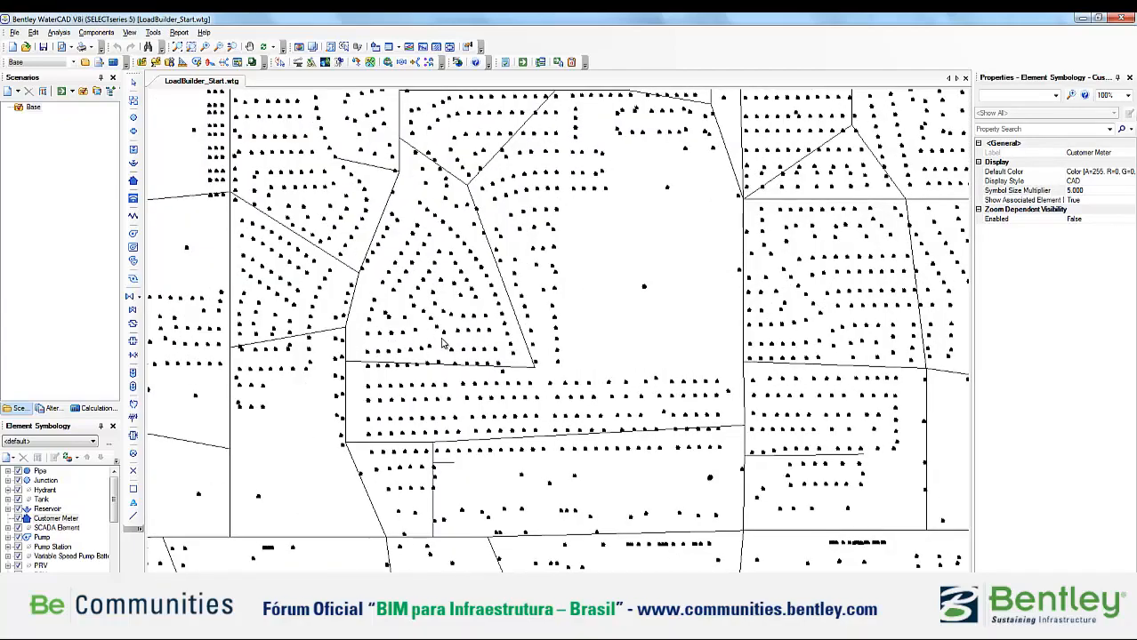
scroll(421, 350, "up", 2)
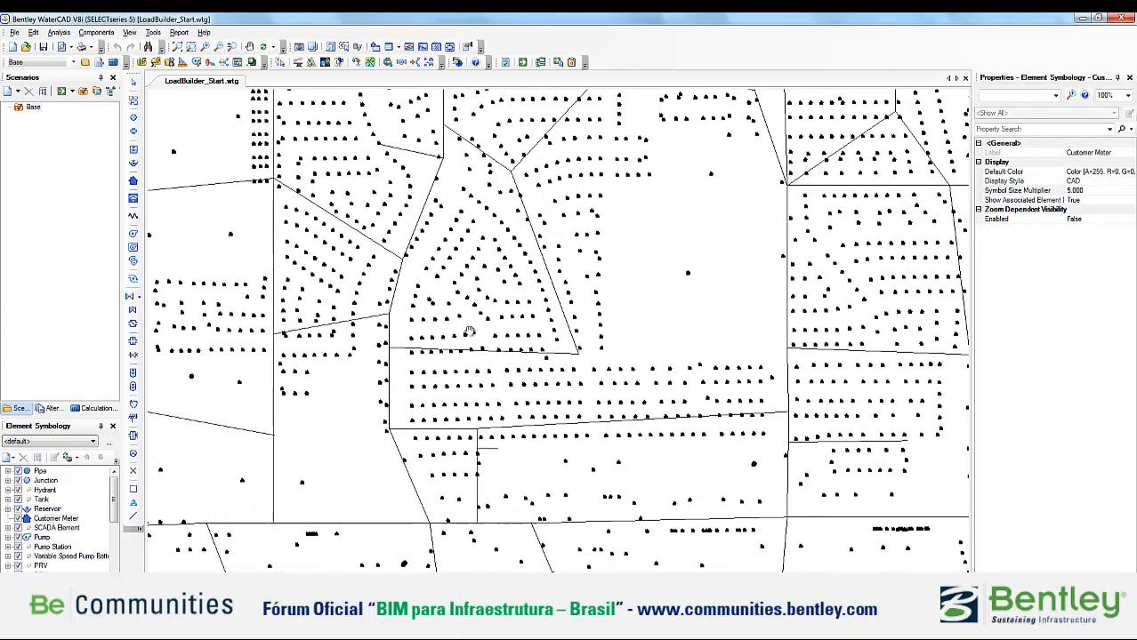
scroll(429, 347, "up", 4)
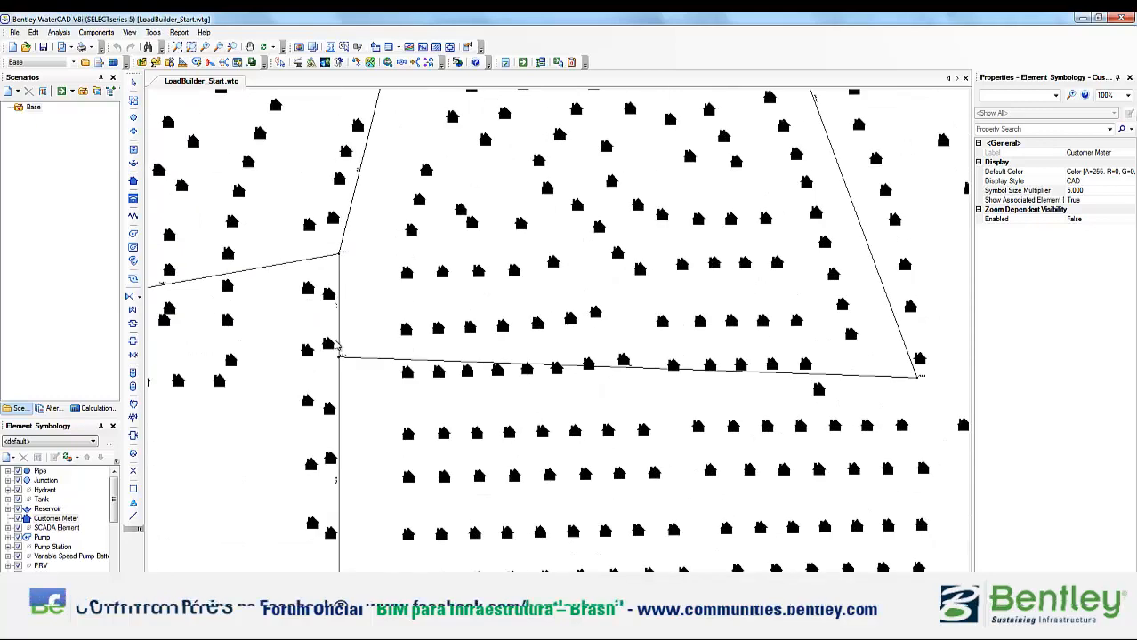
left_click_drag(492, 366, 520, 368)
left_click(637, 355)
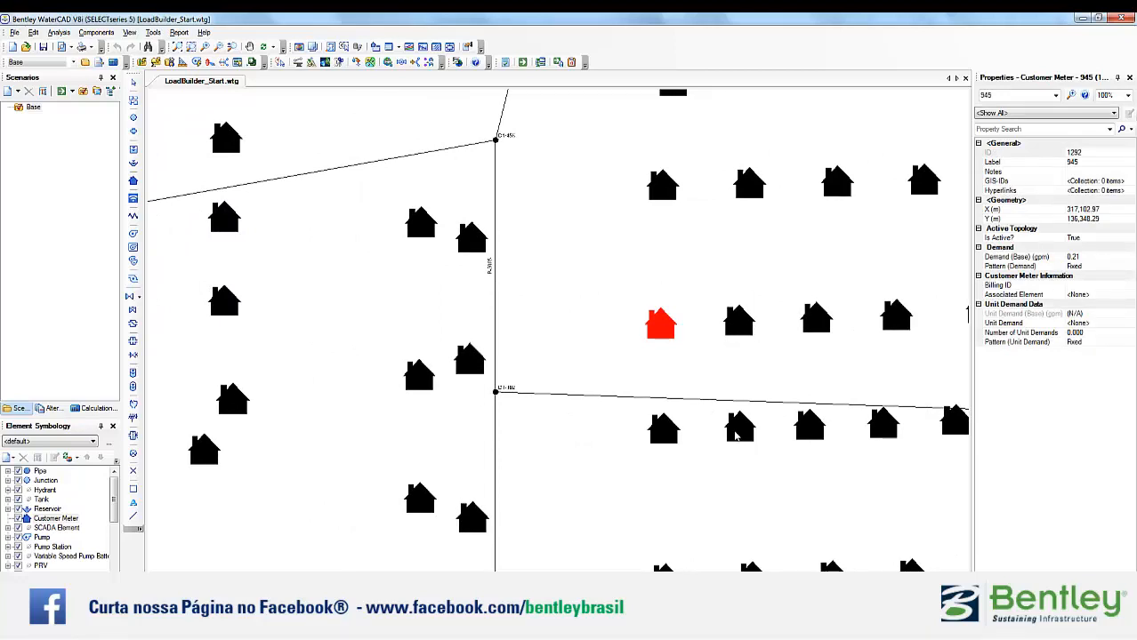
left_click(735, 430)
left_click(473, 523)
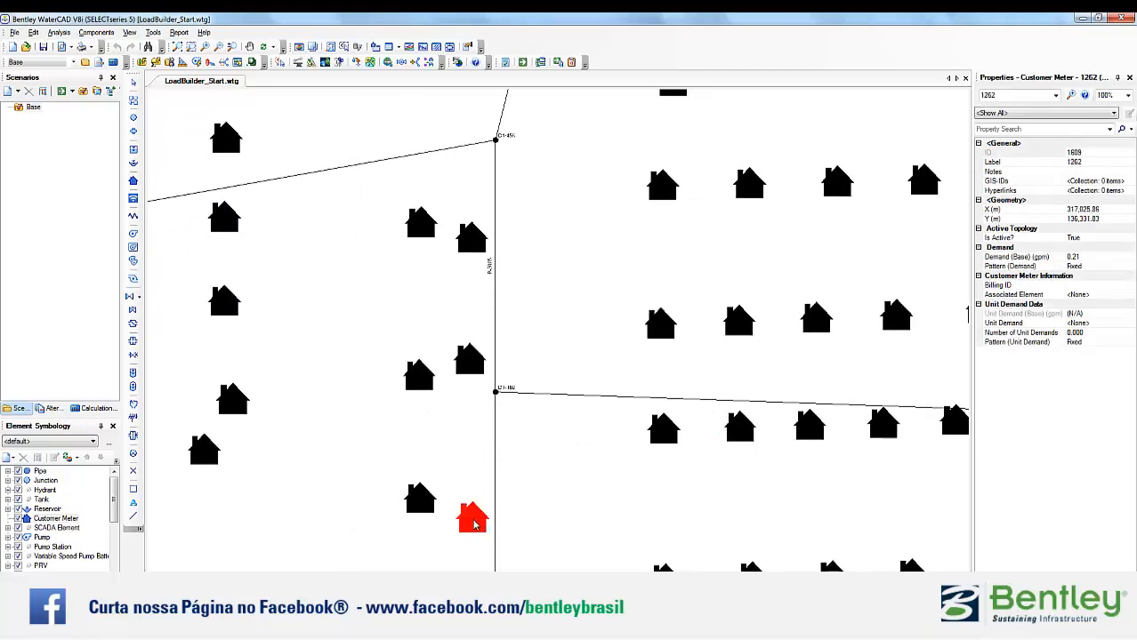
left_click(663, 567)
left_click(663, 430)
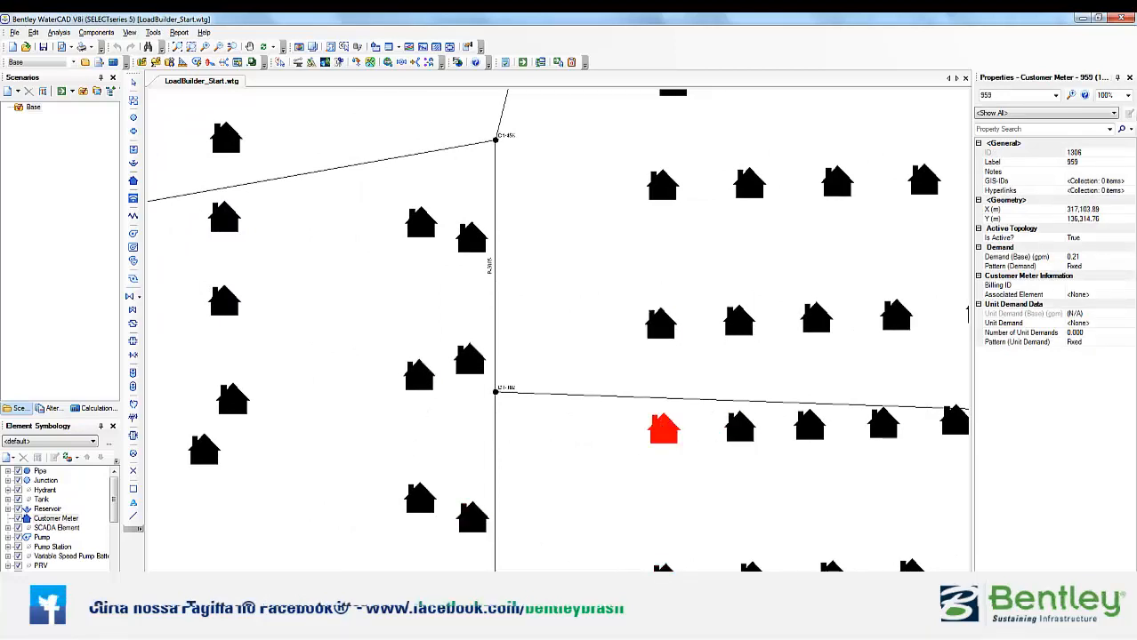
left_click_drag(669, 412, 547, 389)
scroll(601, 447, "down", 2)
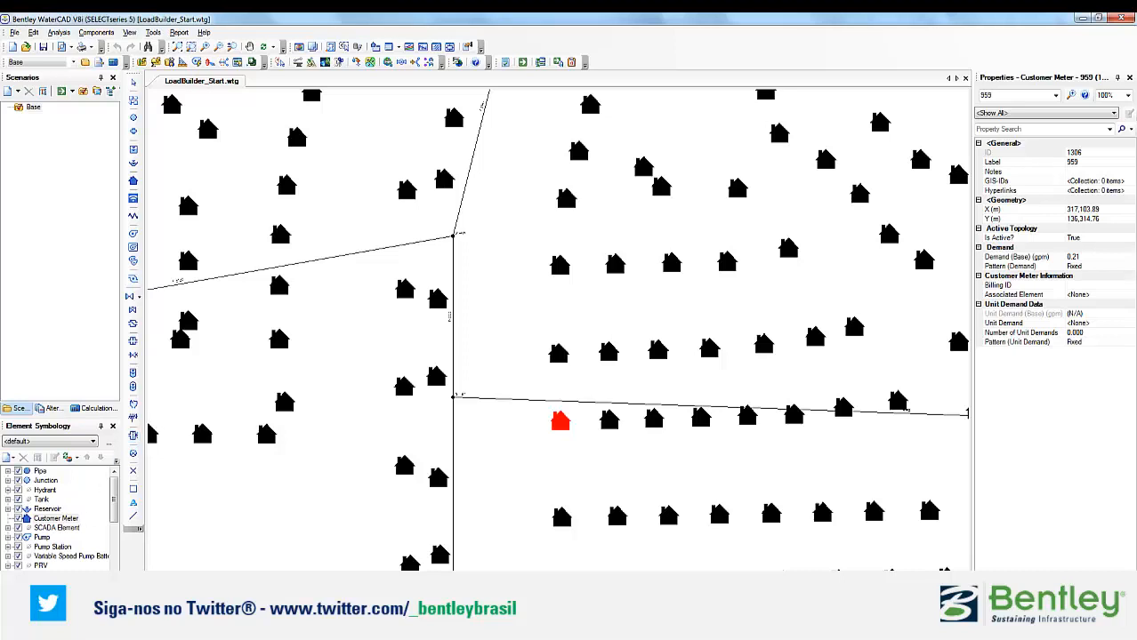
- Review the Associated Element and Demand columns in the Customer Meter FlexTable, and close the table
left_click(61, 588)
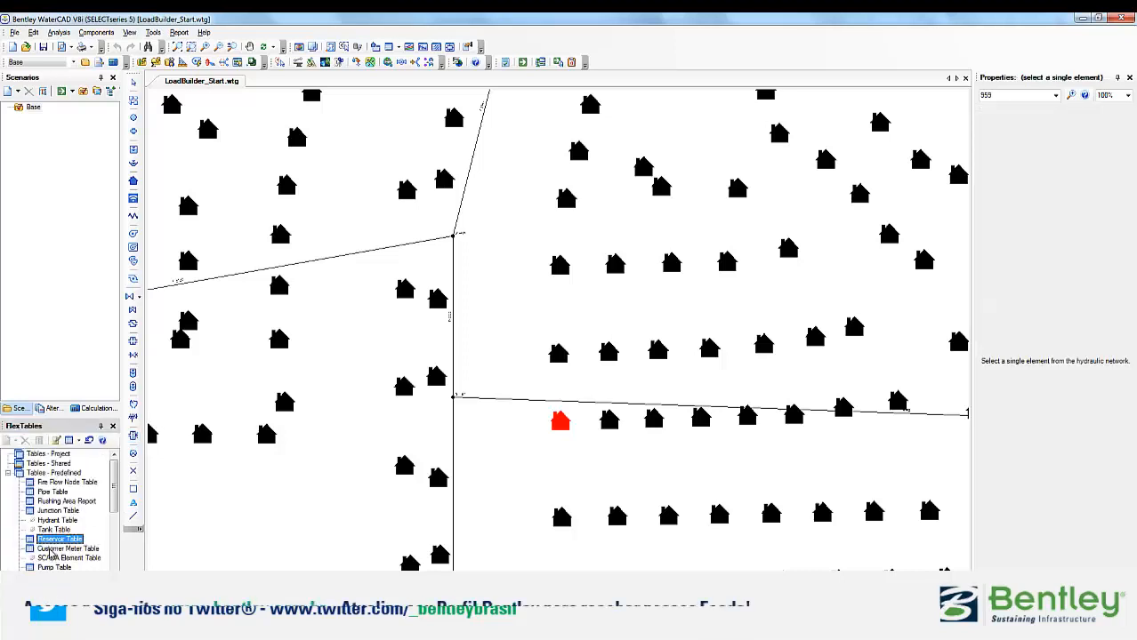
double_click(58, 549)
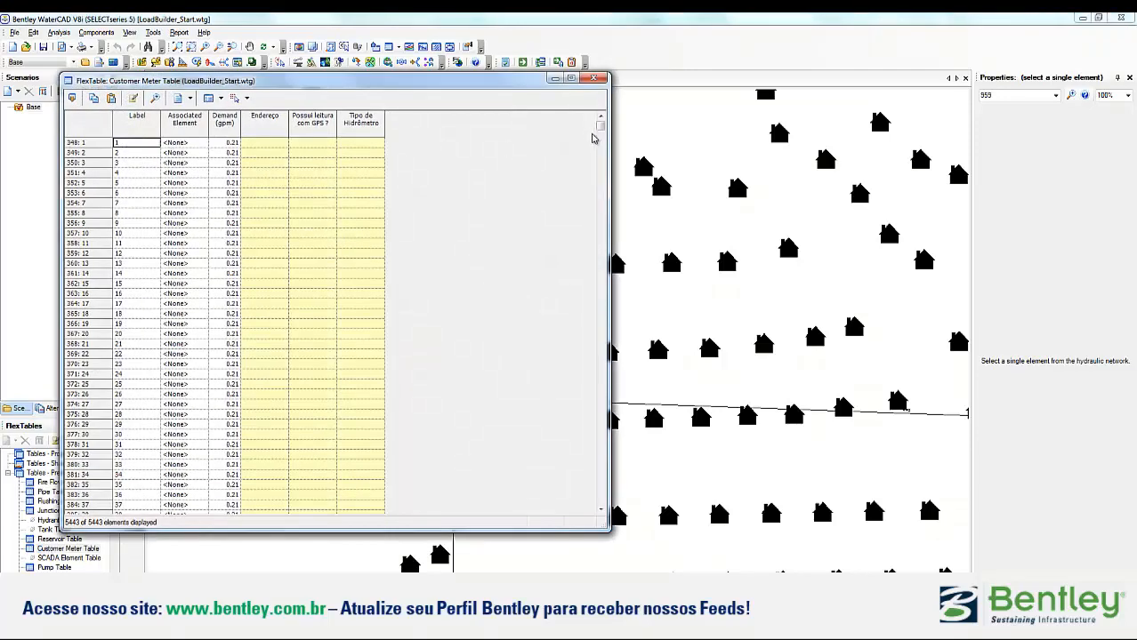
mouse_move(600, 129)
left_mouse_down()
mouse_move(601, 182)
mouse_move(600, 124)
left_mouse_up()
left_click_drag(415, 84, 705, 93)
left_click(491, 173)
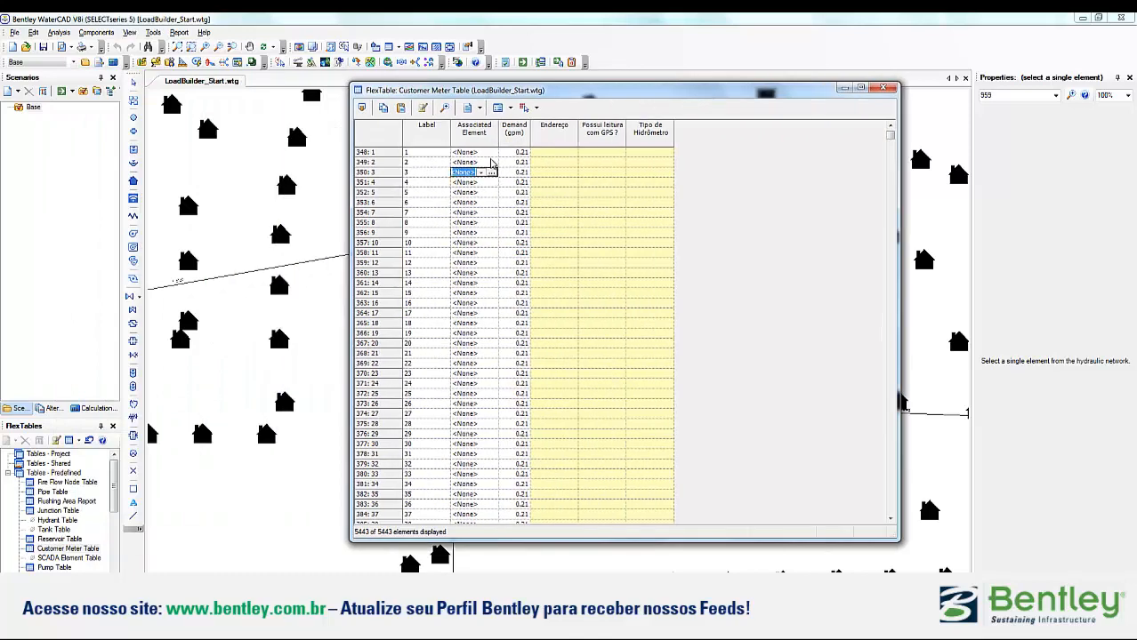
left_click(481, 152)
left_click(481, 171)
left_click(481, 201)
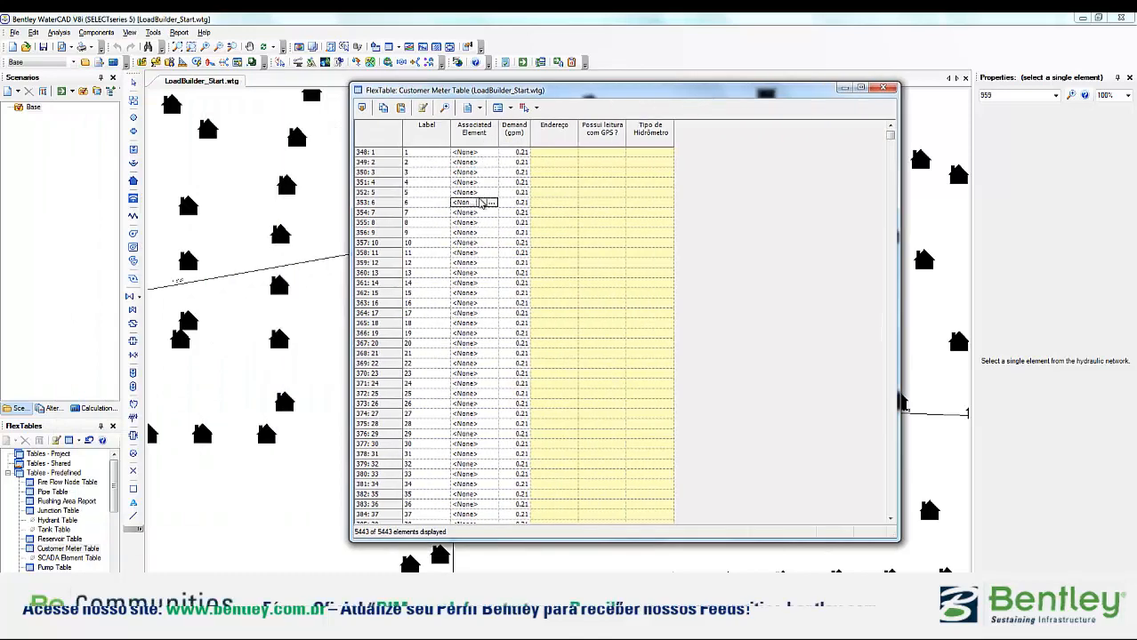
left_click(893, 92)
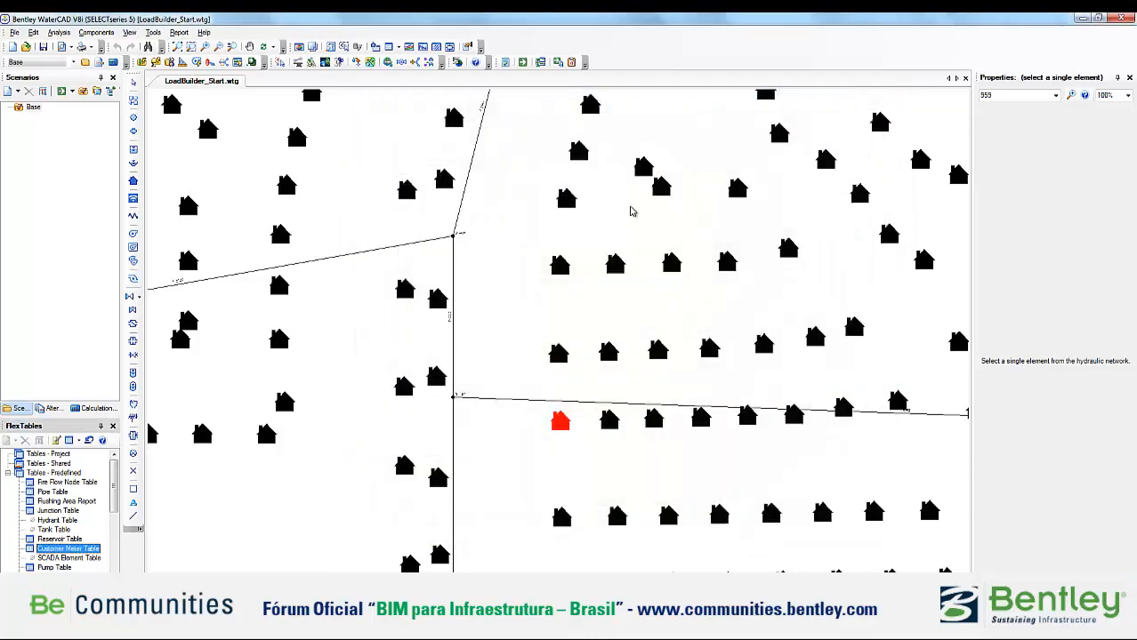
scroll(626, 400, "up", 2)
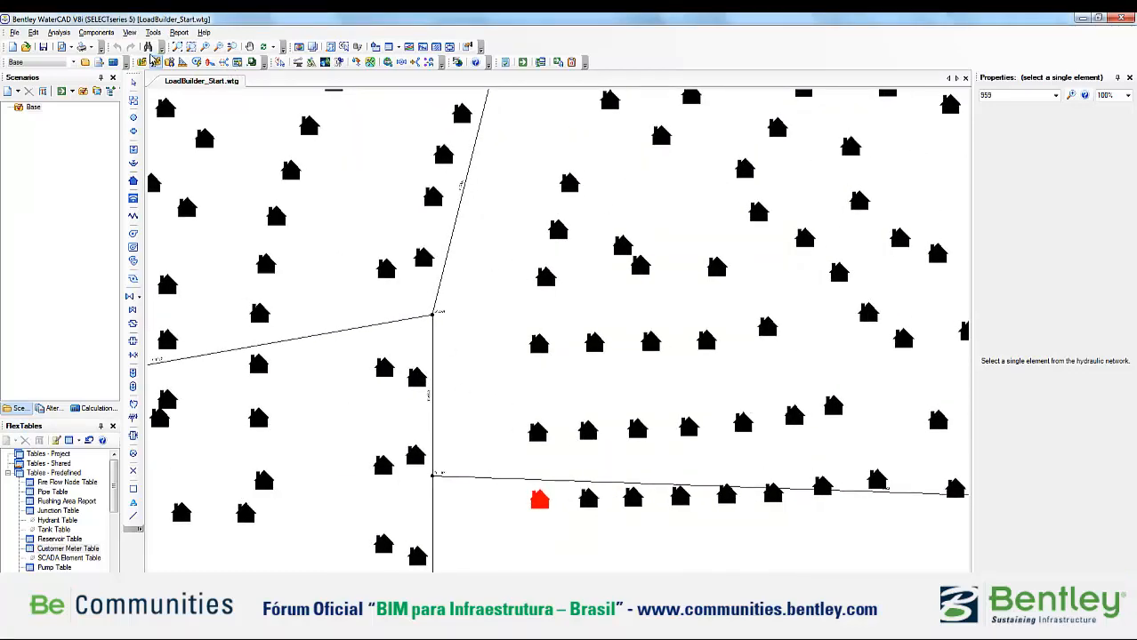
- Start a new LoadBuilder run that processes internal customer meter load data with the Nearest Node method
left_click(153, 32)
left_click(182, 116)
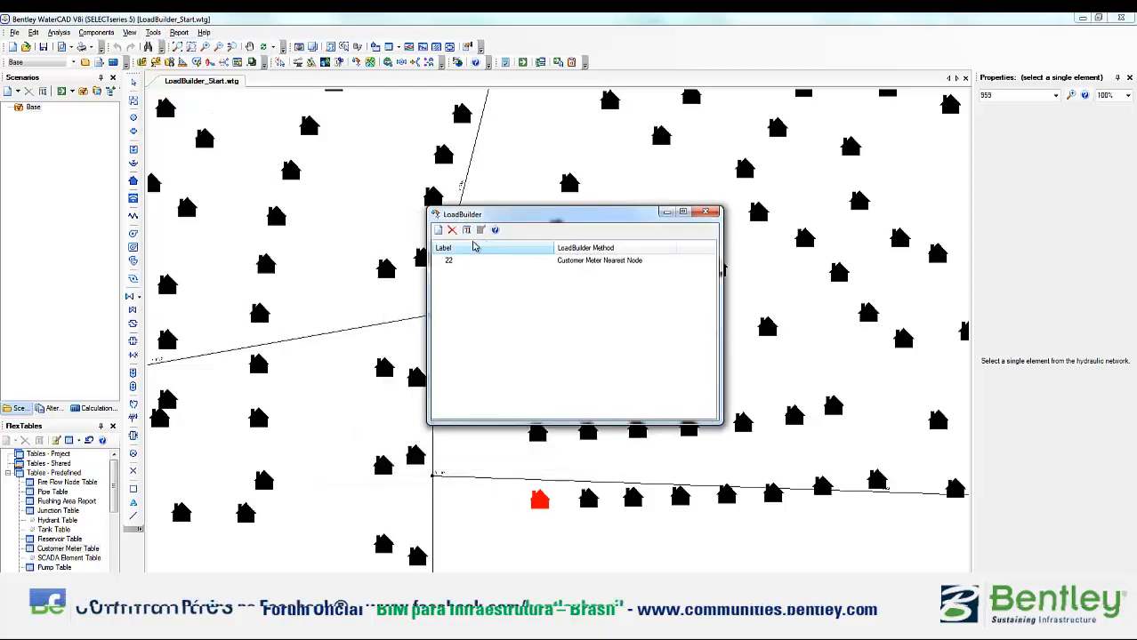
left_click(439, 231)
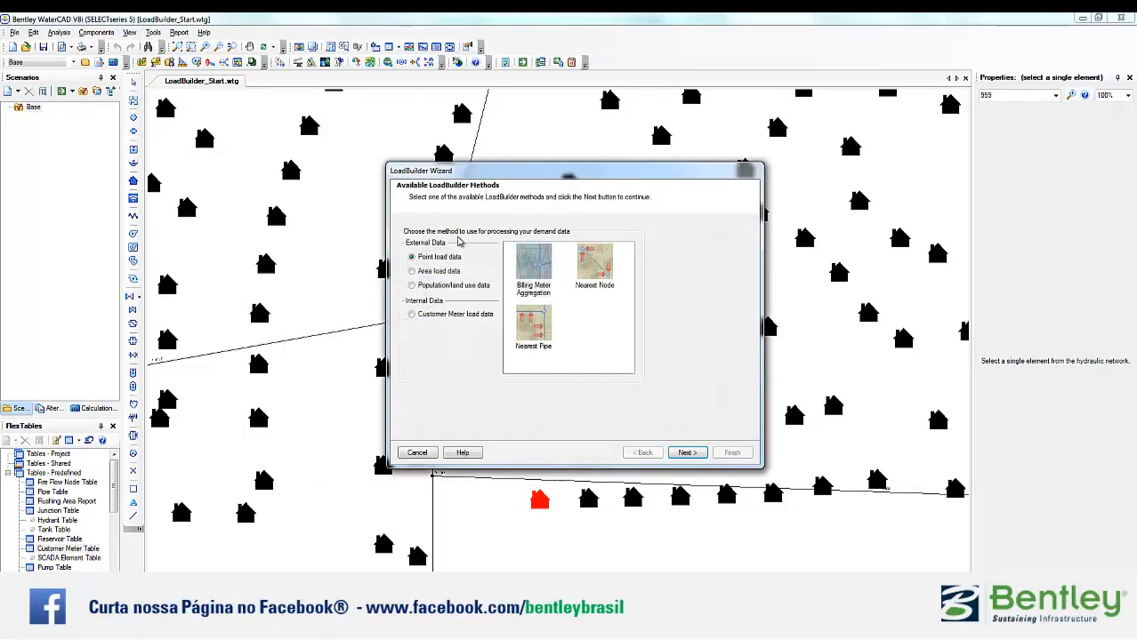
left_click(414, 318)
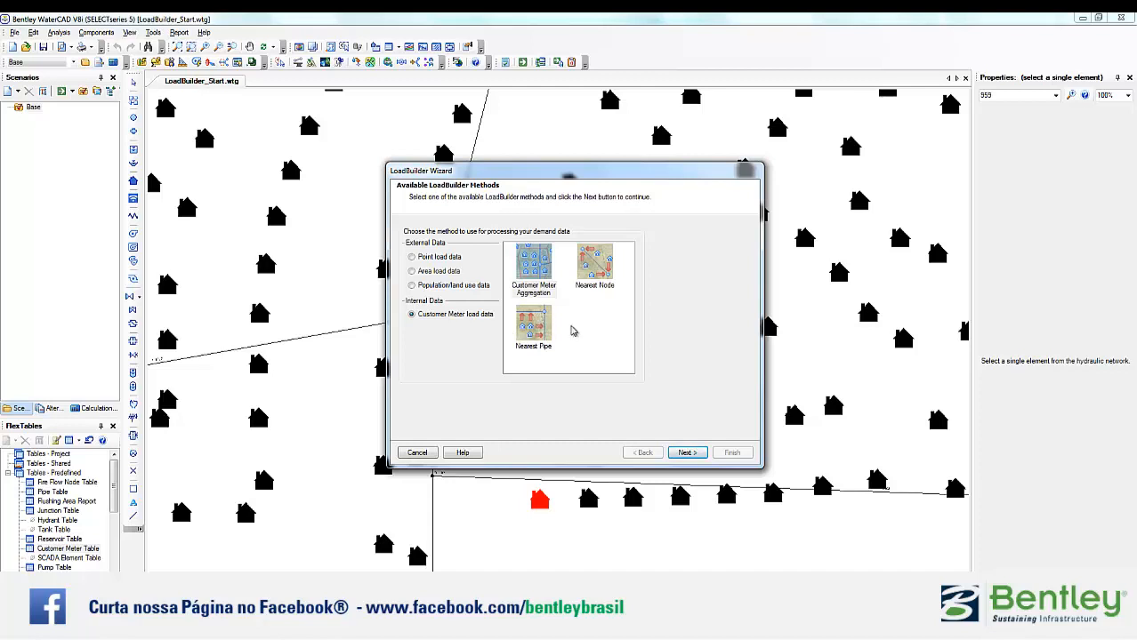
left_click(596, 268)
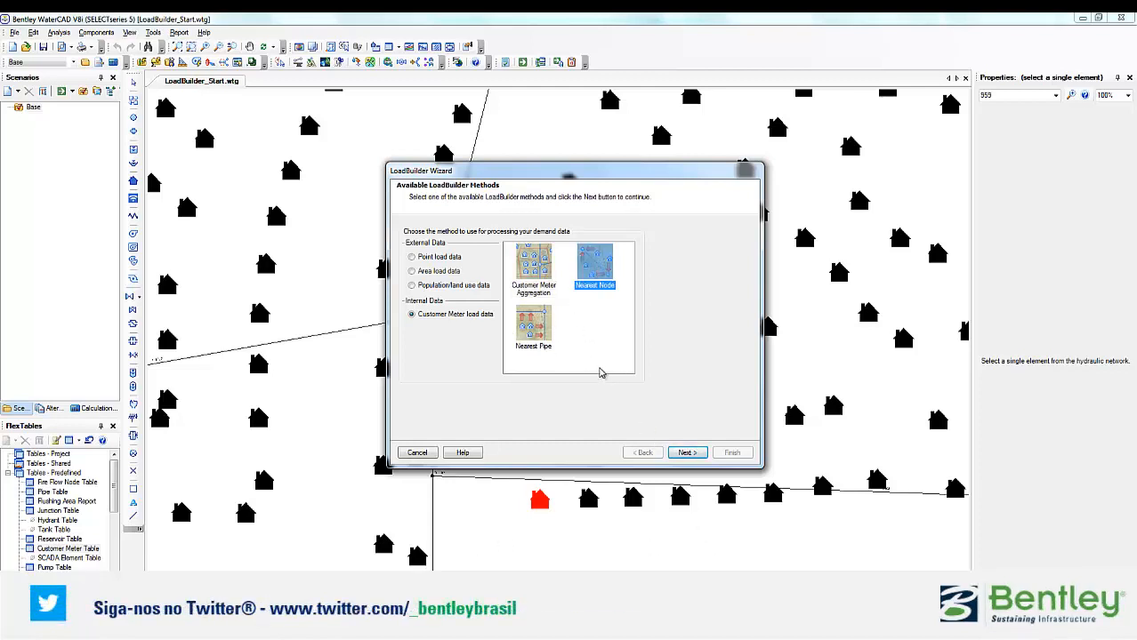
left_click(686, 452)
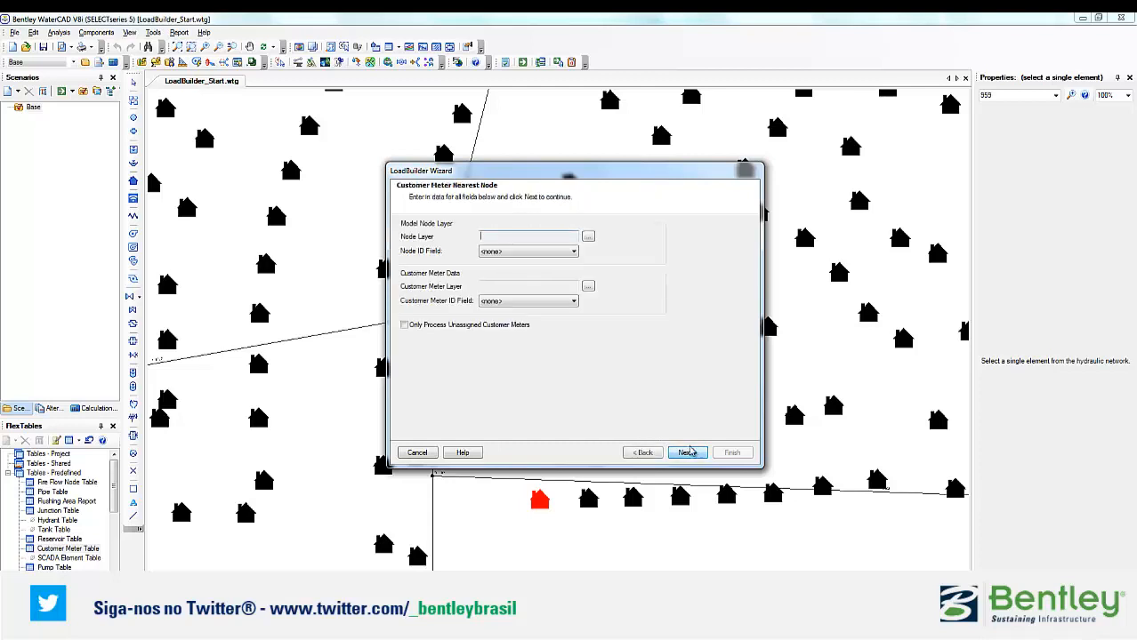
- Set the node layer to Junction\All Elements and the customer meter layer to Customer Meter\All Elements
left_click(588, 237)
left_click(536, 290)
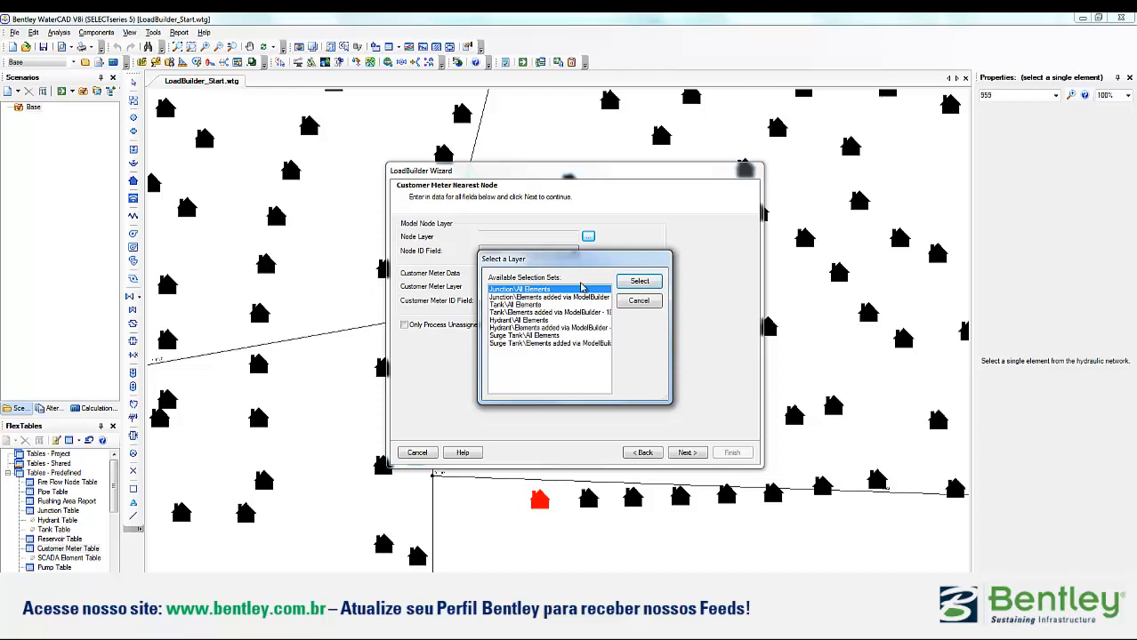
left_click_drag(571, 269, 578, 287)
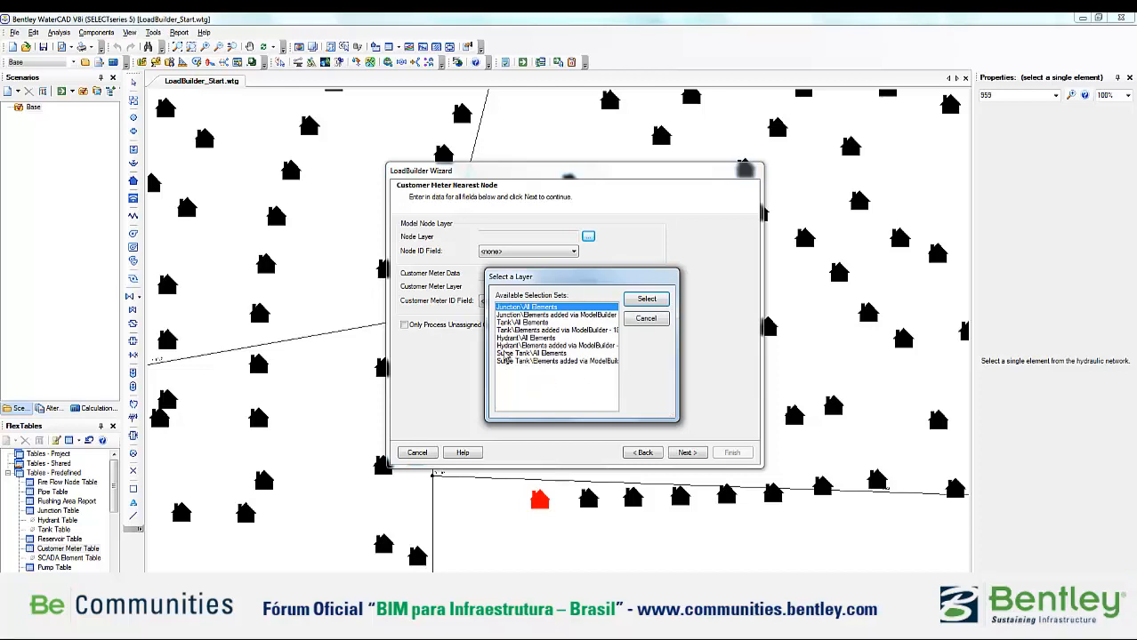
left_click(646, 300)
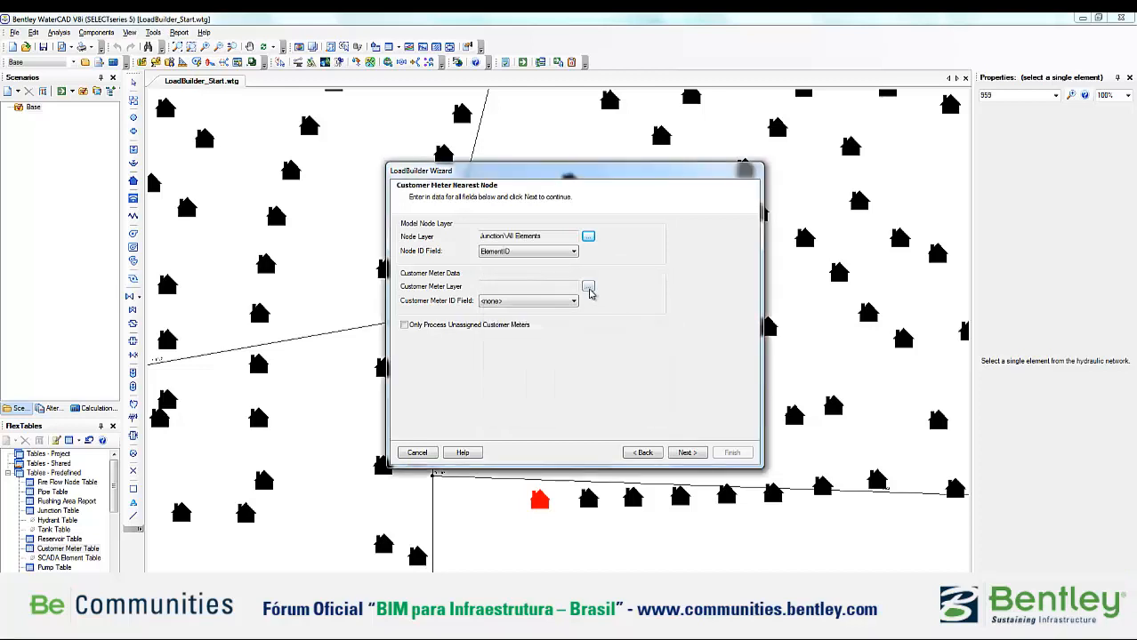
left_click(588, 286)
left_click(566, 290)
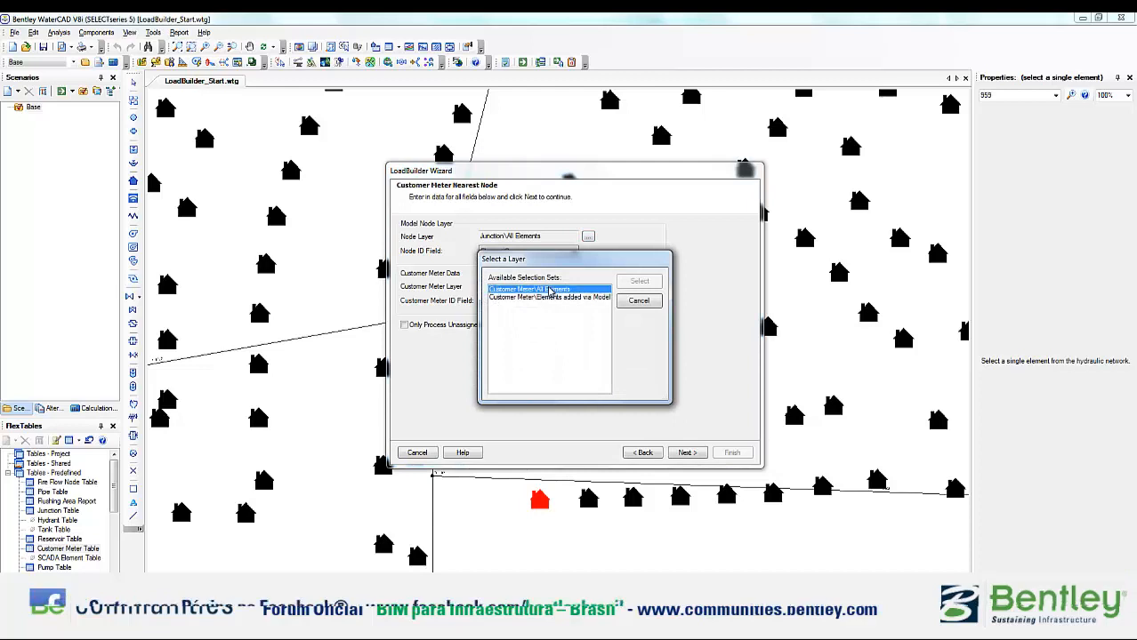
left_click_drag(588, 262, 653, 290)
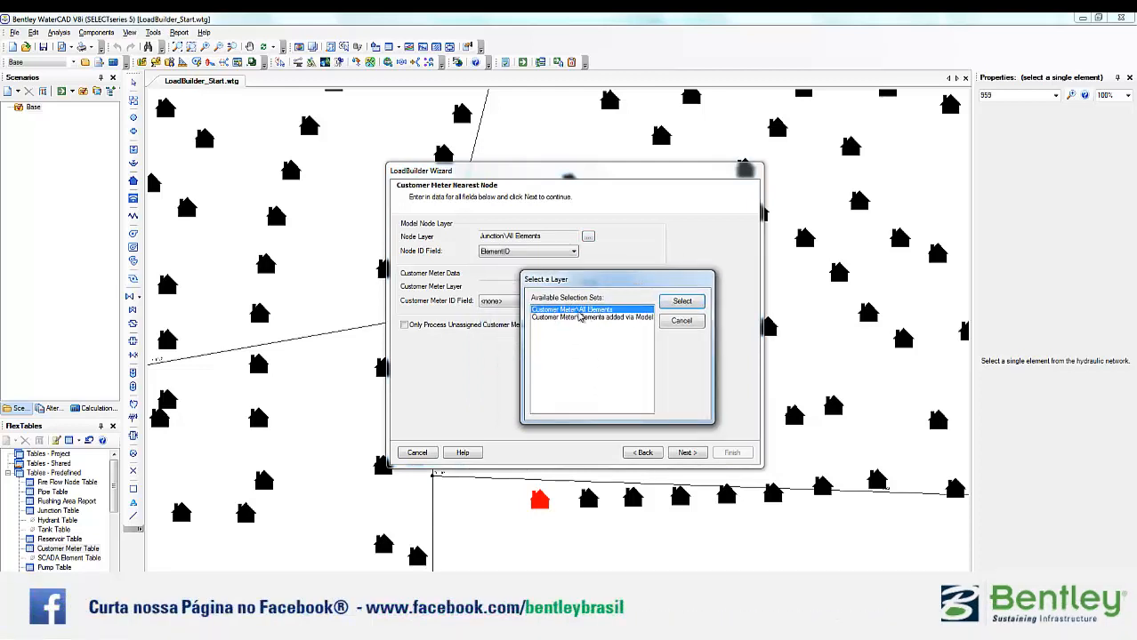
left_click(681, 302)
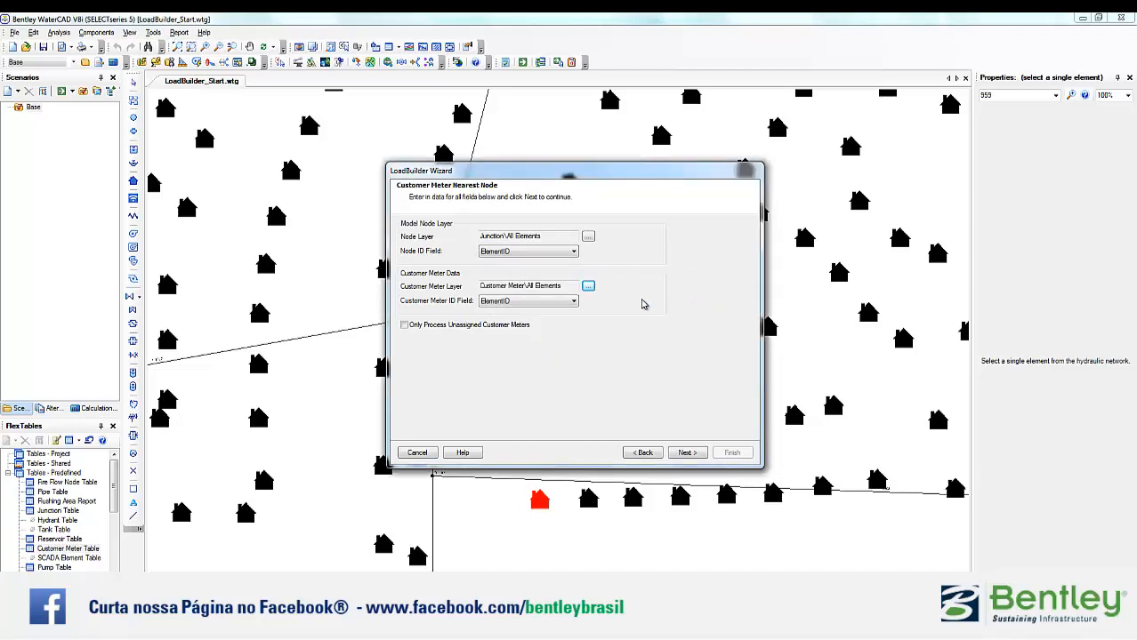
- Label the run Demo, export it to the existing Base-Average Daily alternative, and close the summary and LoadBuilder
left_click(685, 453)
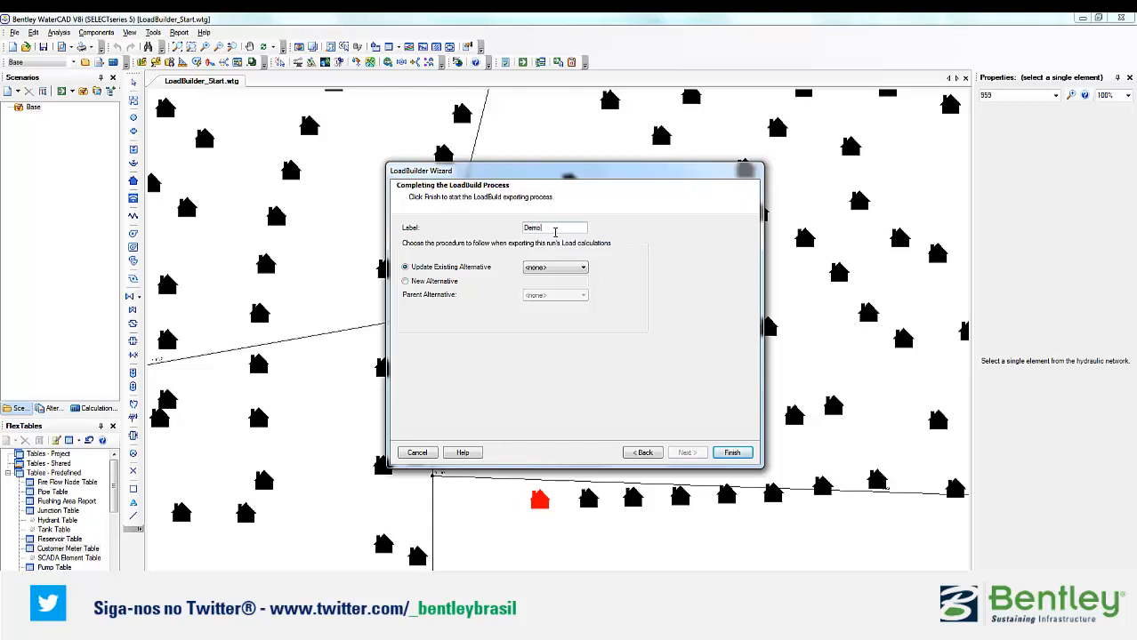
left_click(548, 268)
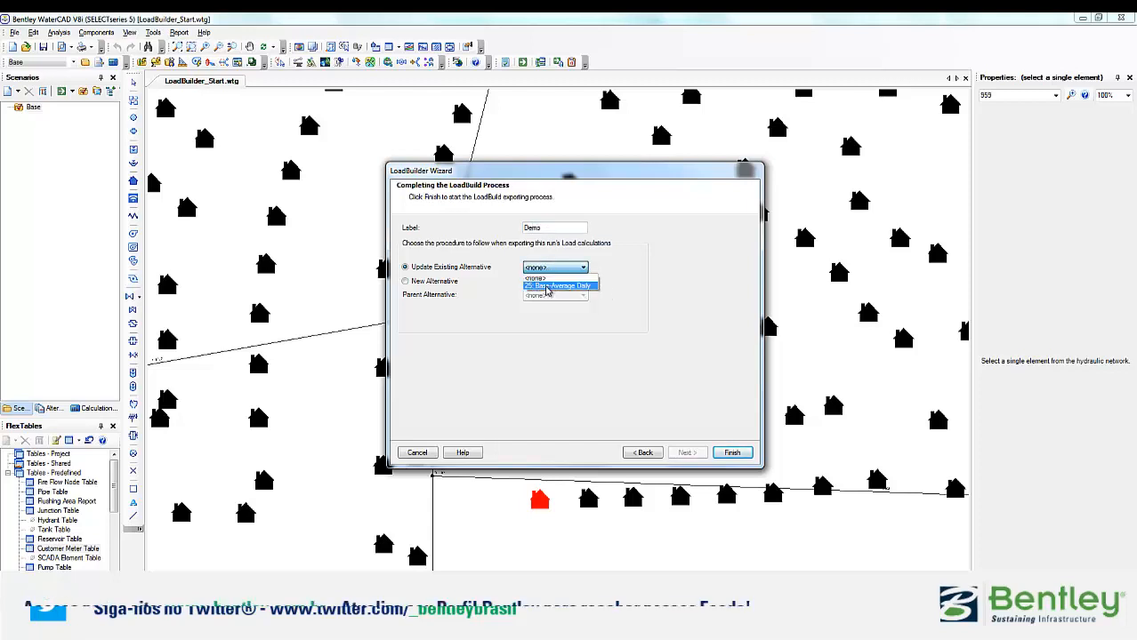
left_click(551, 286)
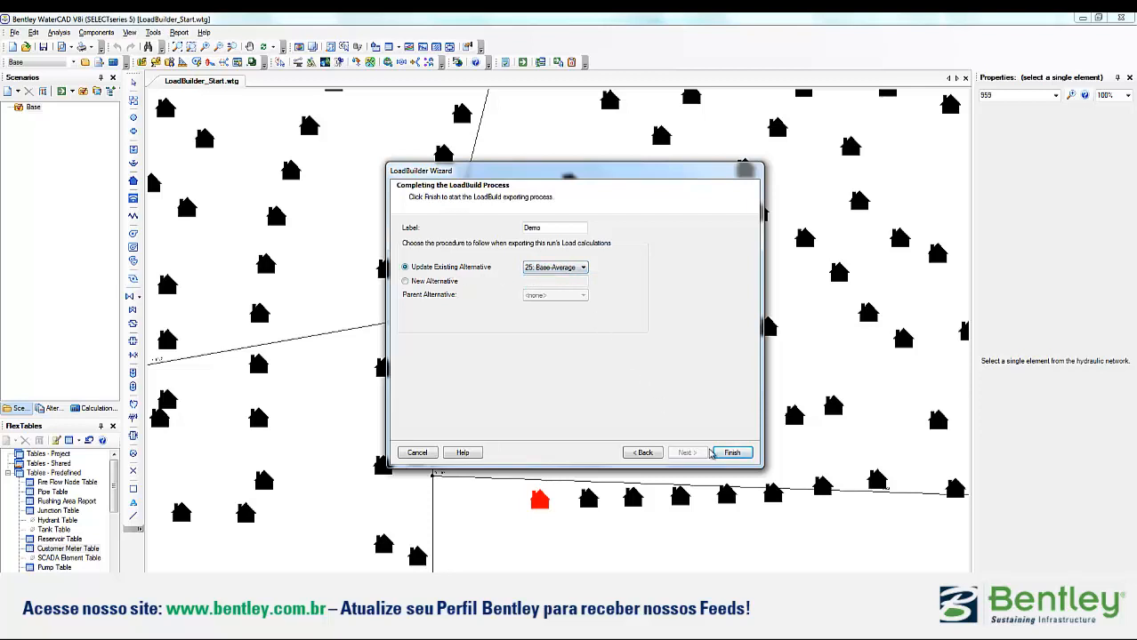
left_click(732, 453)
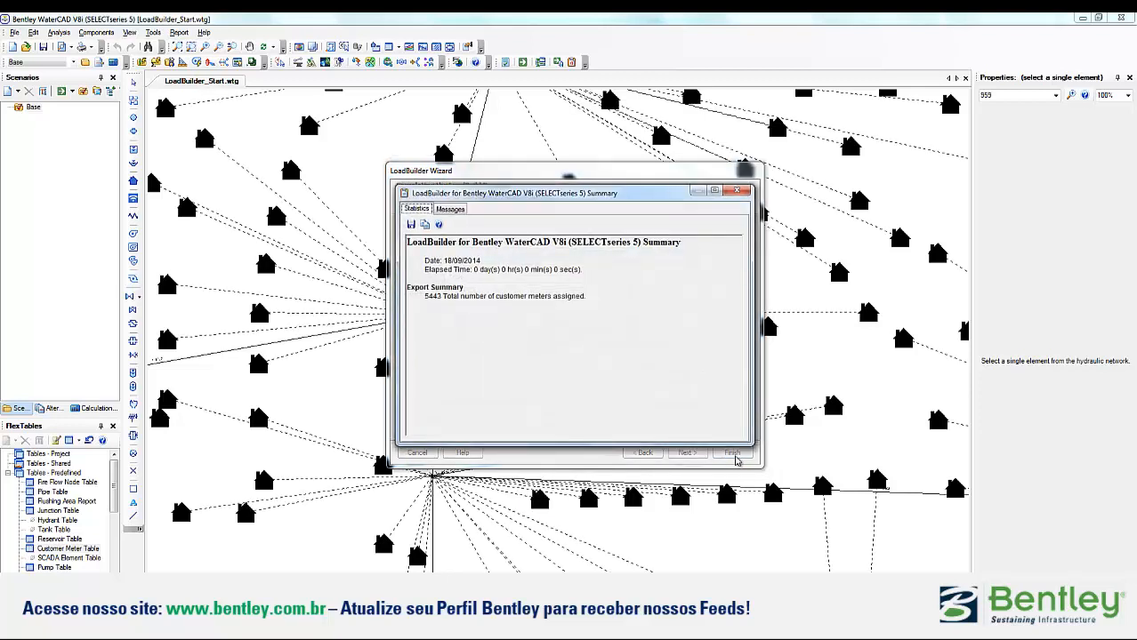
left_click(736, 190)
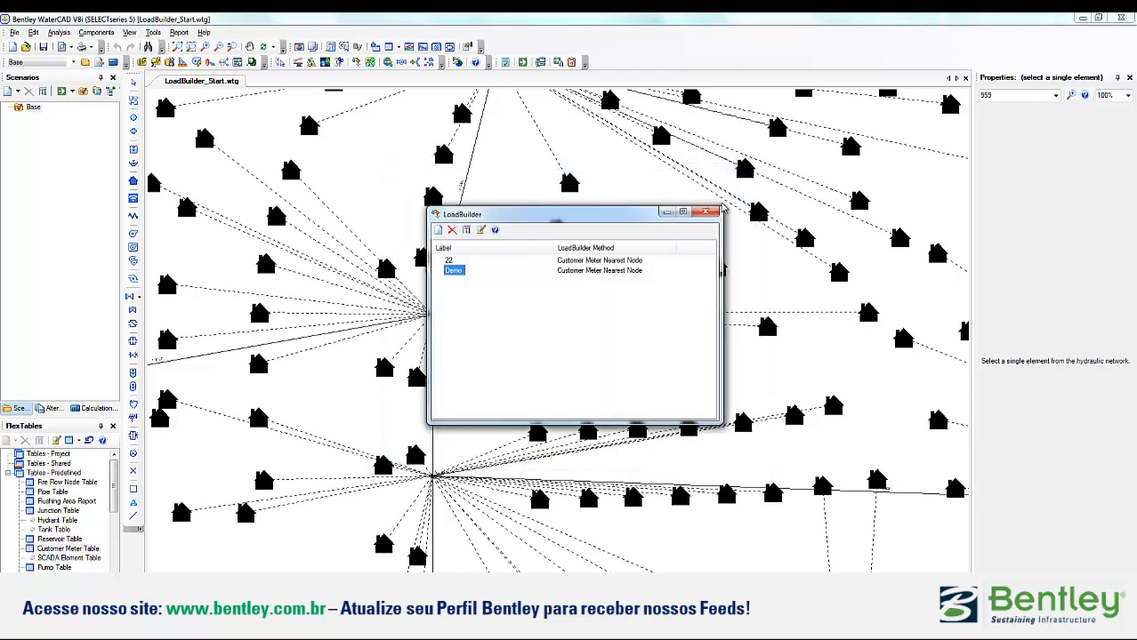
left_click(703, 213)
- Examine the dashed links between customer meters and their nearest junctions across the whole network drawing
scroll(451, 353, "down", 3)
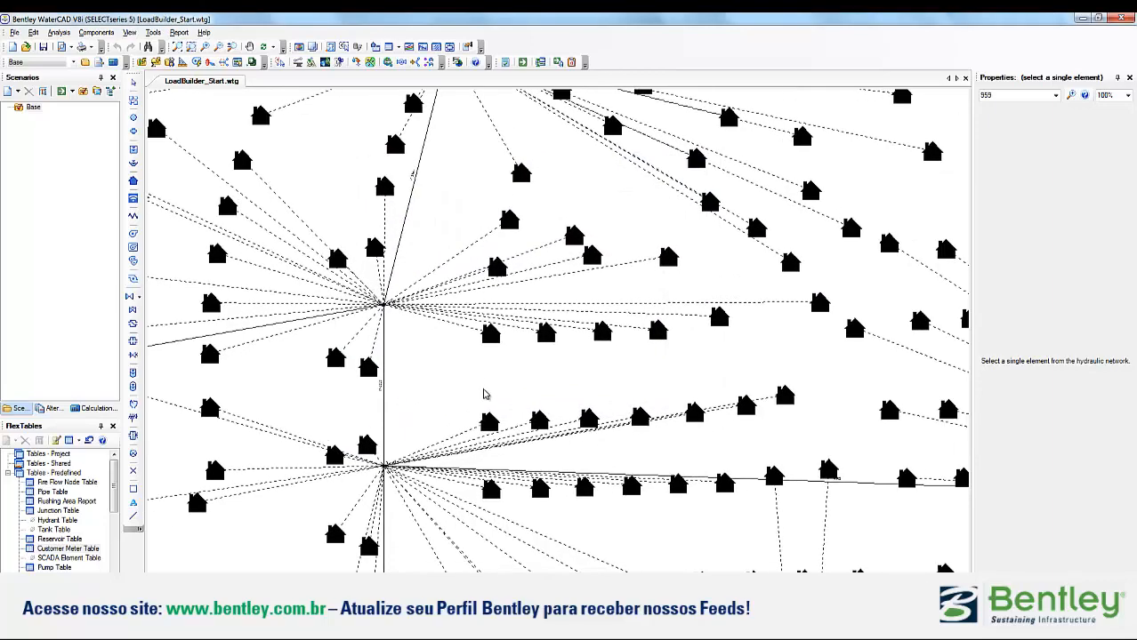
scroll(579, 415, "down", 5)
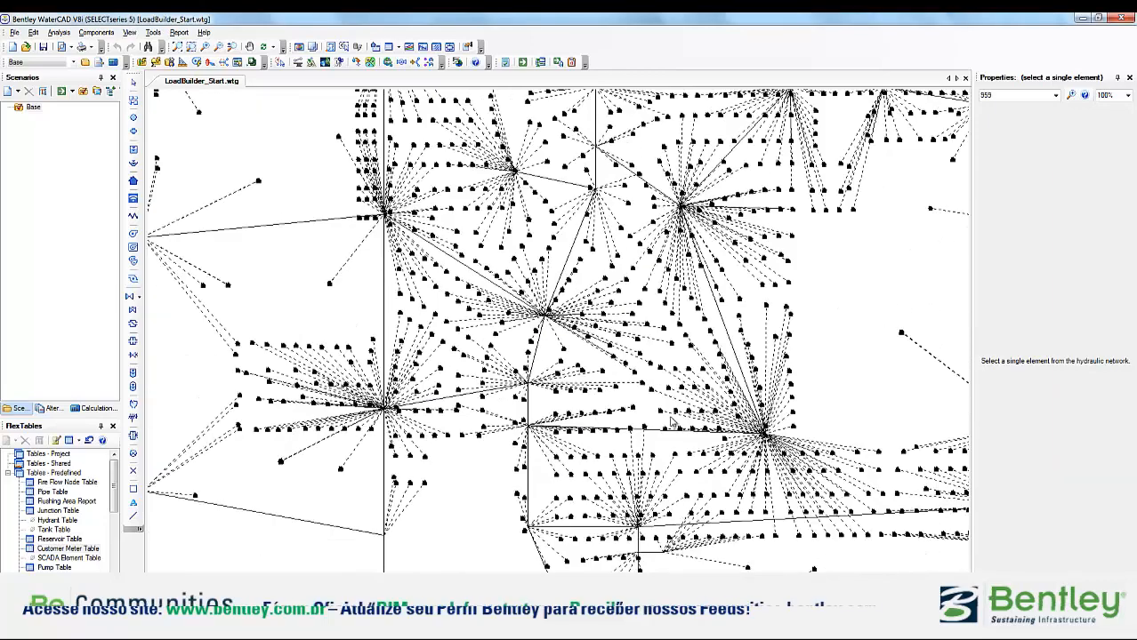
scroll(614, 434, "up", 3)
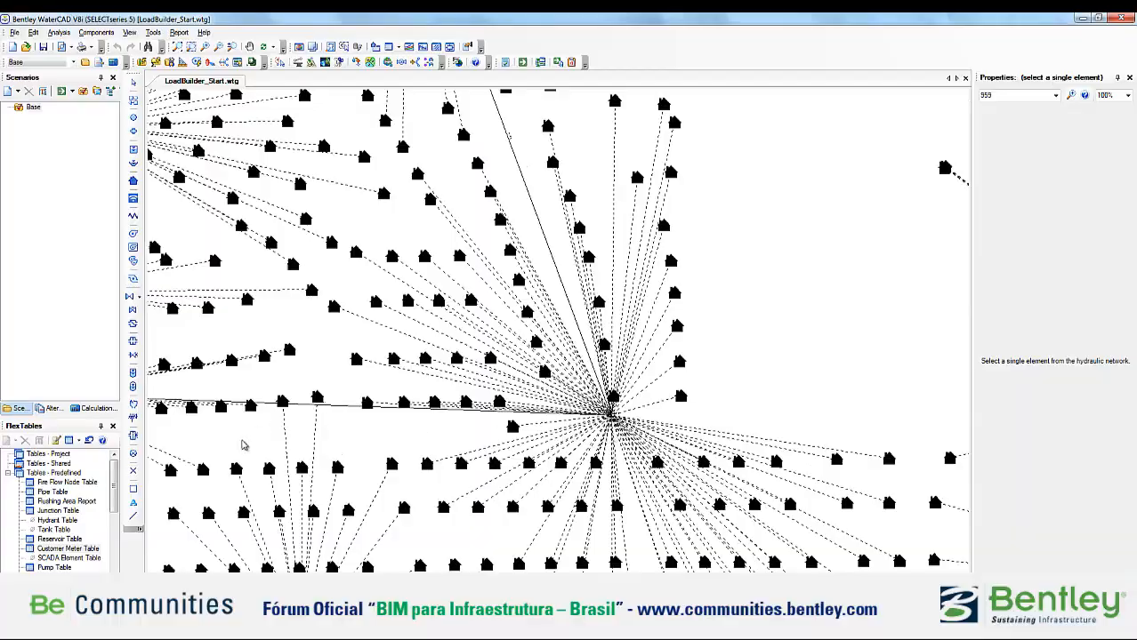
scroll(436, 487, "down", 6)
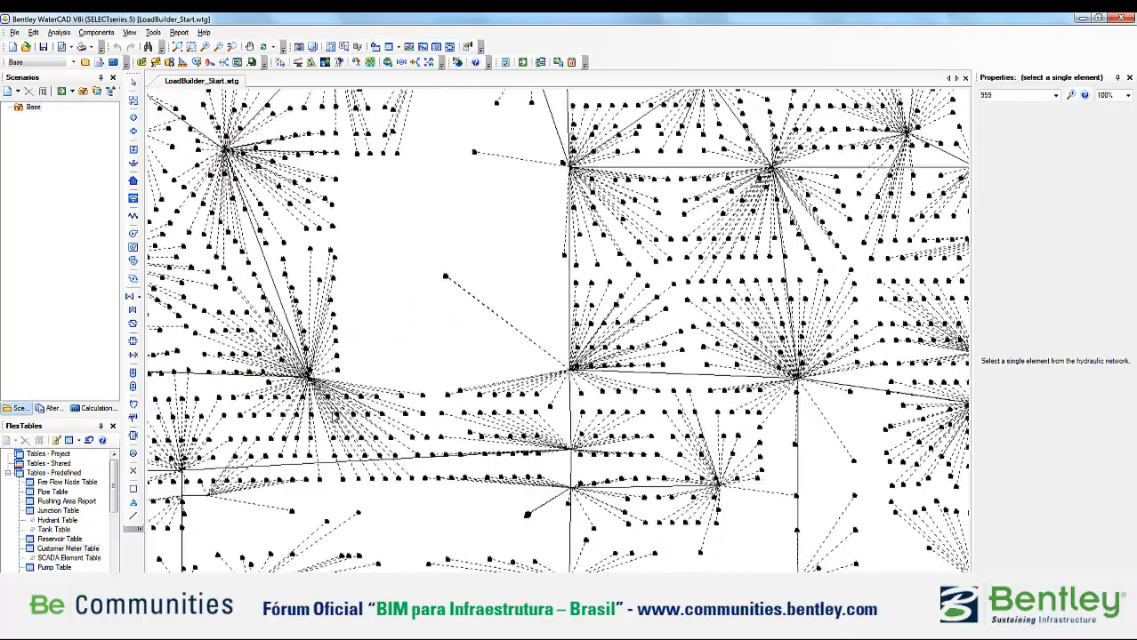
scroll(522, 354, "down", 4)
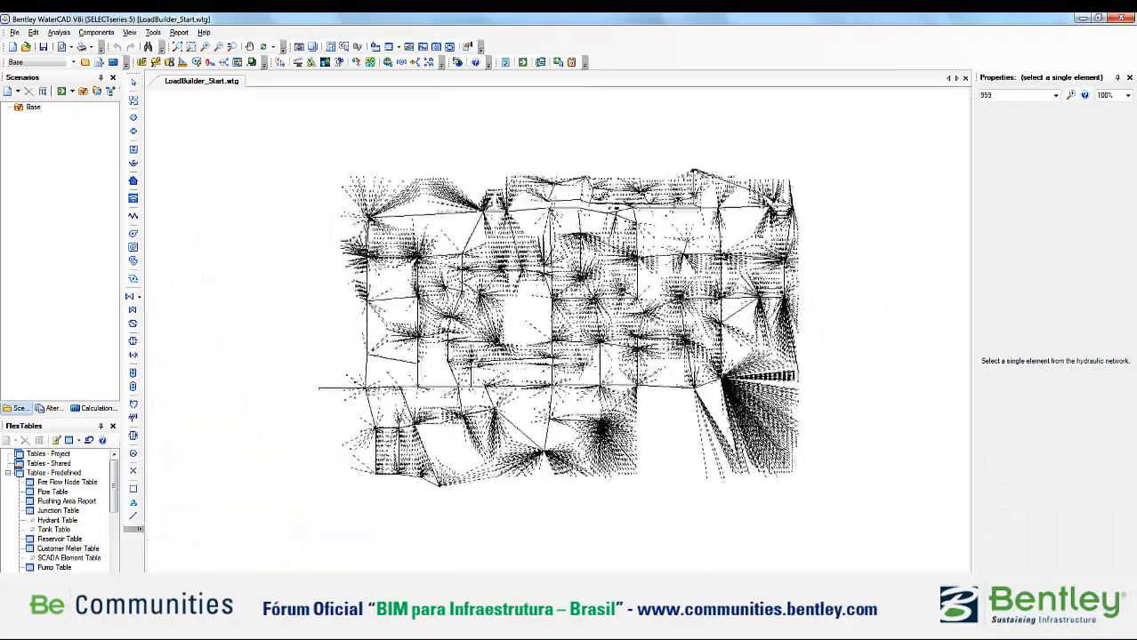
scroll(699, 350, "up", 6)
scroll(614, 373, "up", 6)
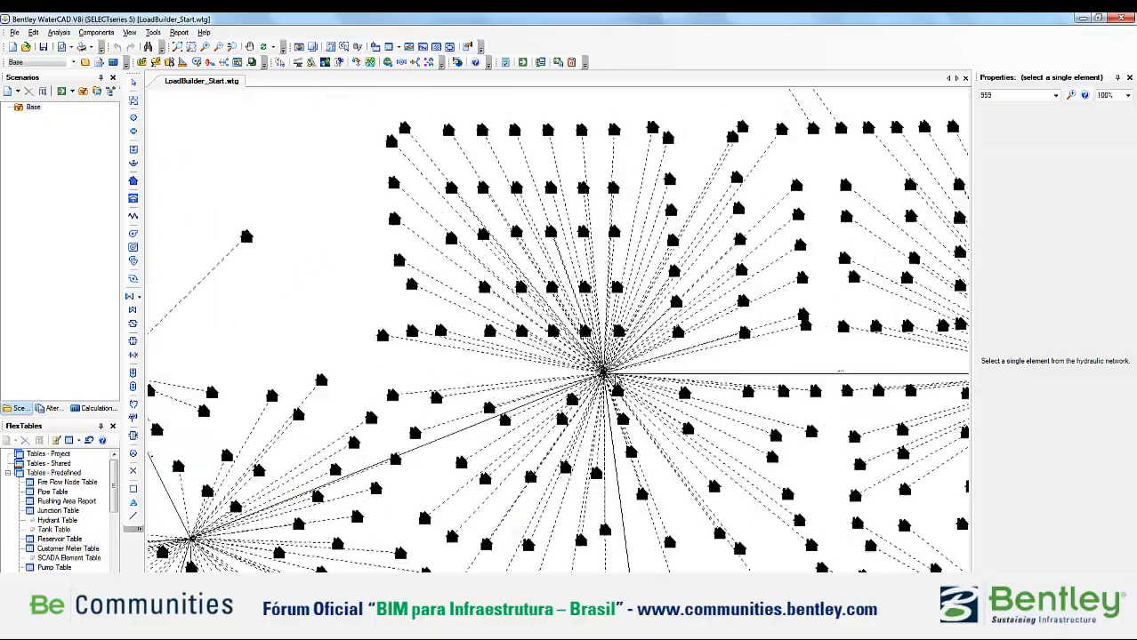
scroll(583, 369, "down", 5)
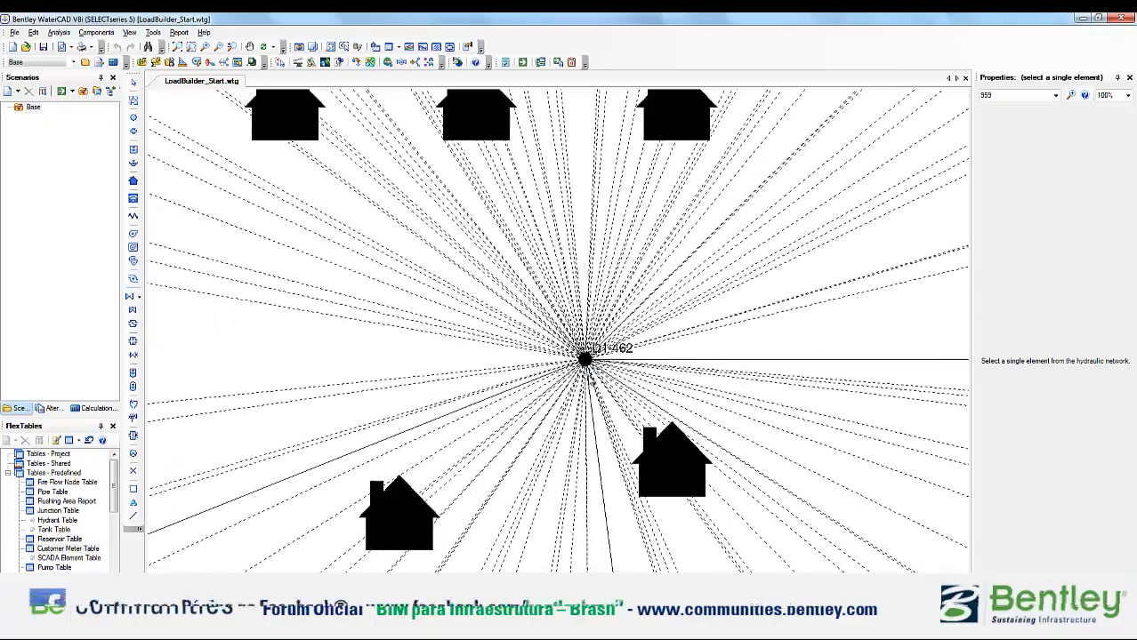
scroll(578, 392, "down", 2)
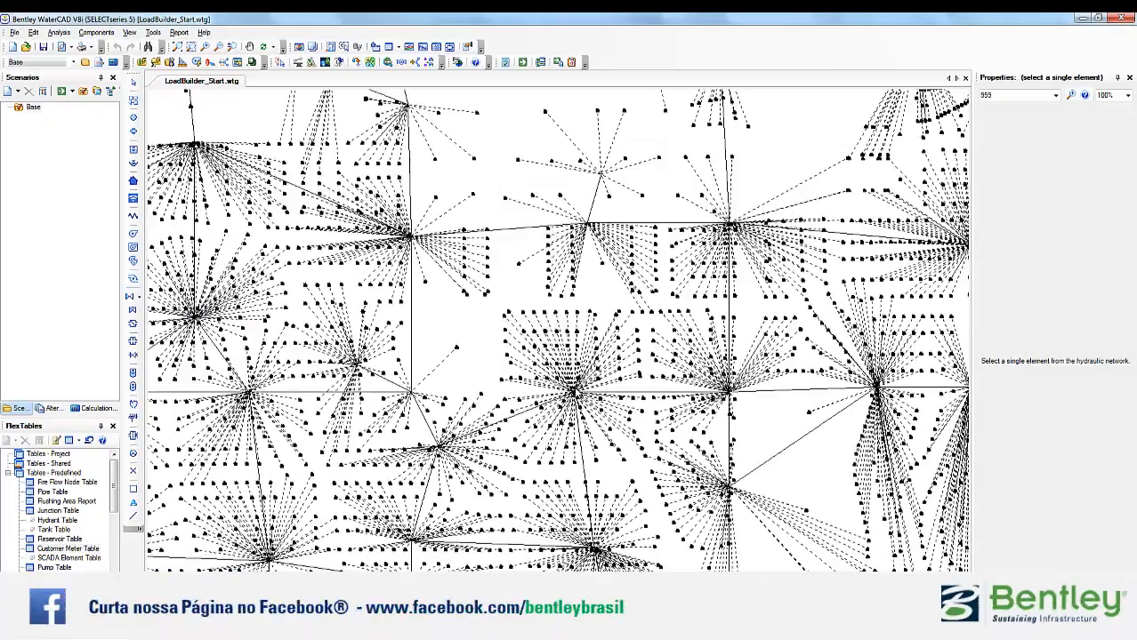
left_click_drag(854, 136, 693, 388)
left_click_drag(471, 445, 525, 372)
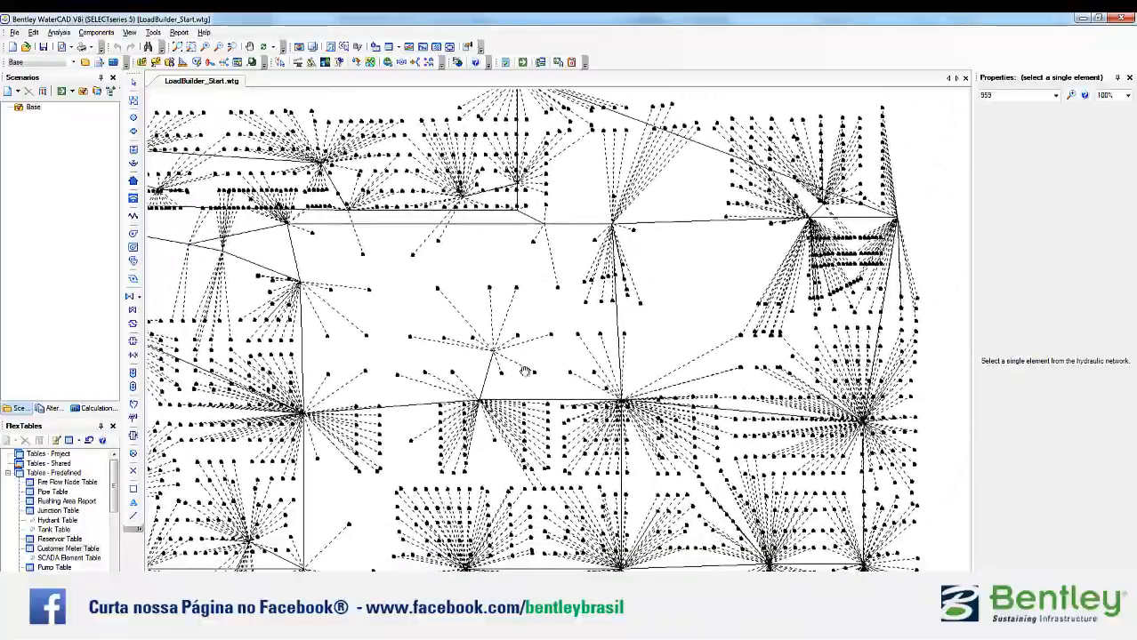
- Review the Customer Meter Demands collection of junction D1-121 and close it
scroll(525, 372, "up", 2)
scroll(480, 453, "up", 3)
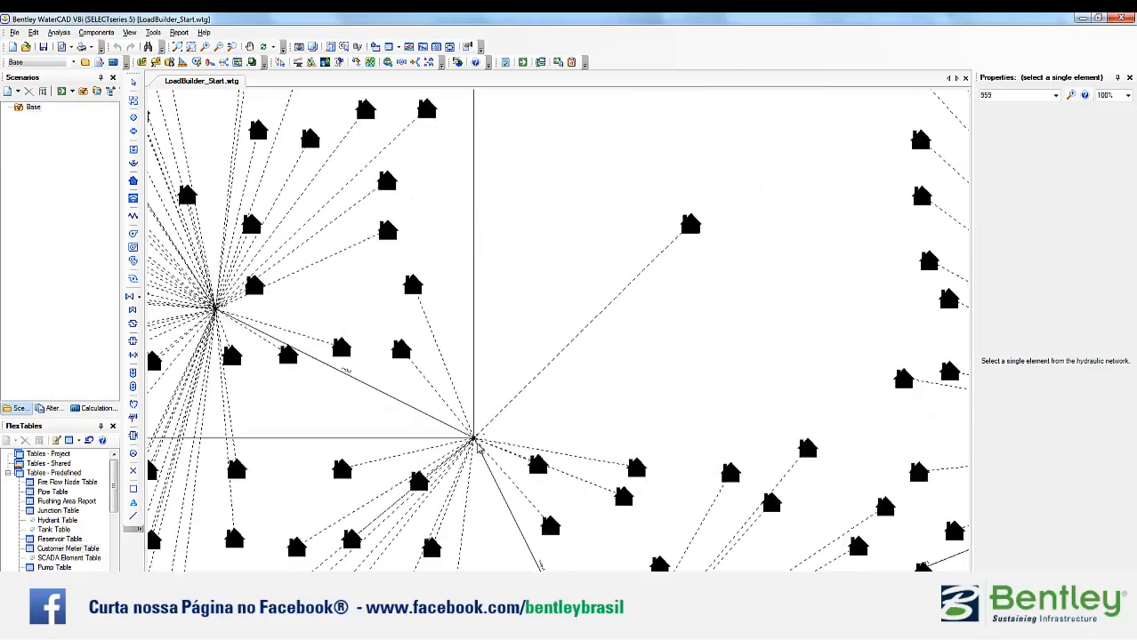
scroll(478, 449, "up", 3)
left_click(471, 427)
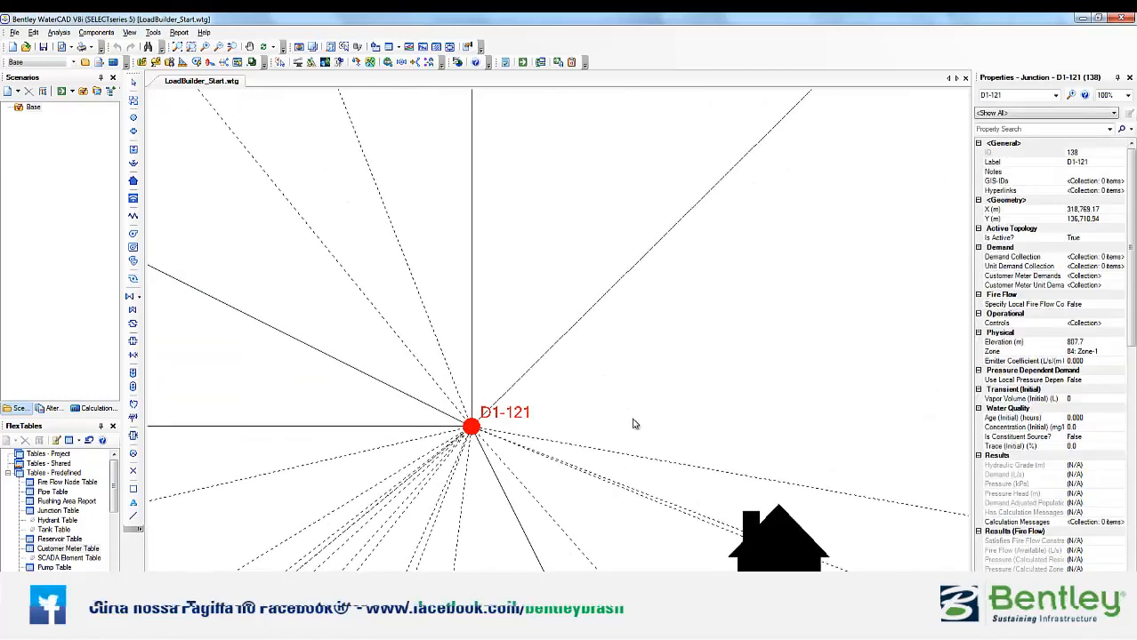
left_click(1009, 276)
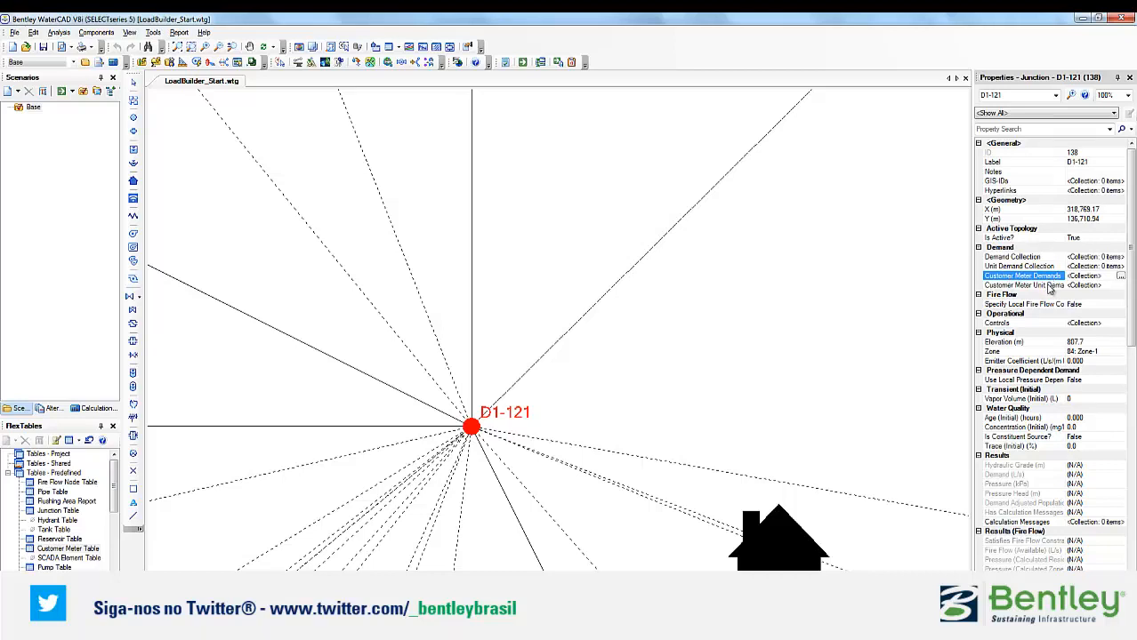
left_click(1119, 277)
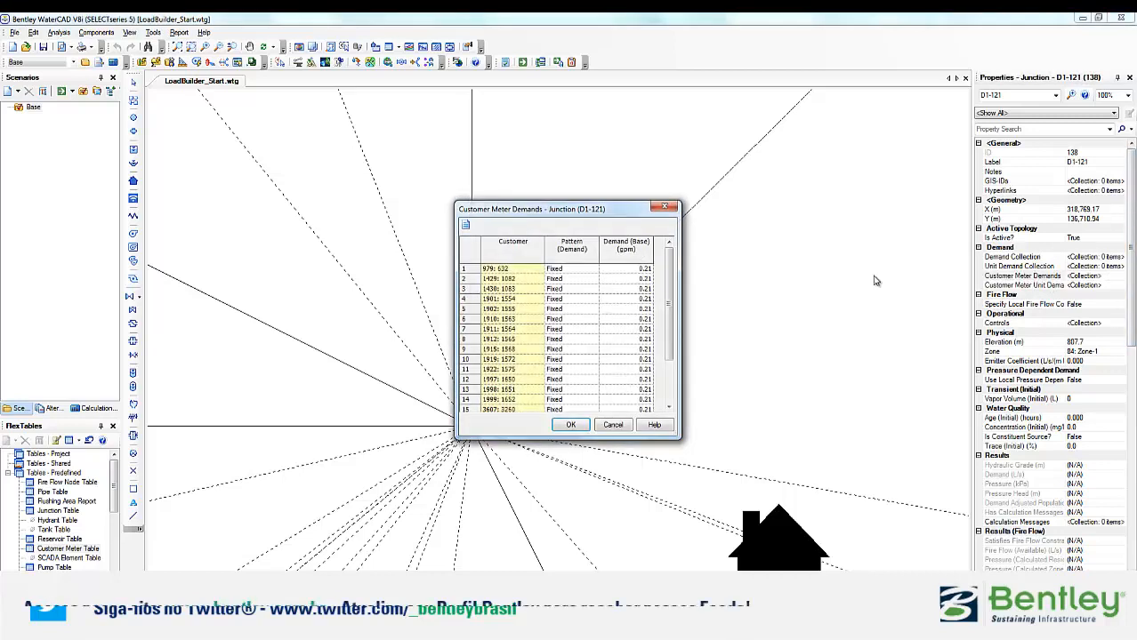
mouse_move(668, 304)
left_mouse_down()
mouse_move(662, 363)
mouse_move(662, 289)
left_mouse_up()
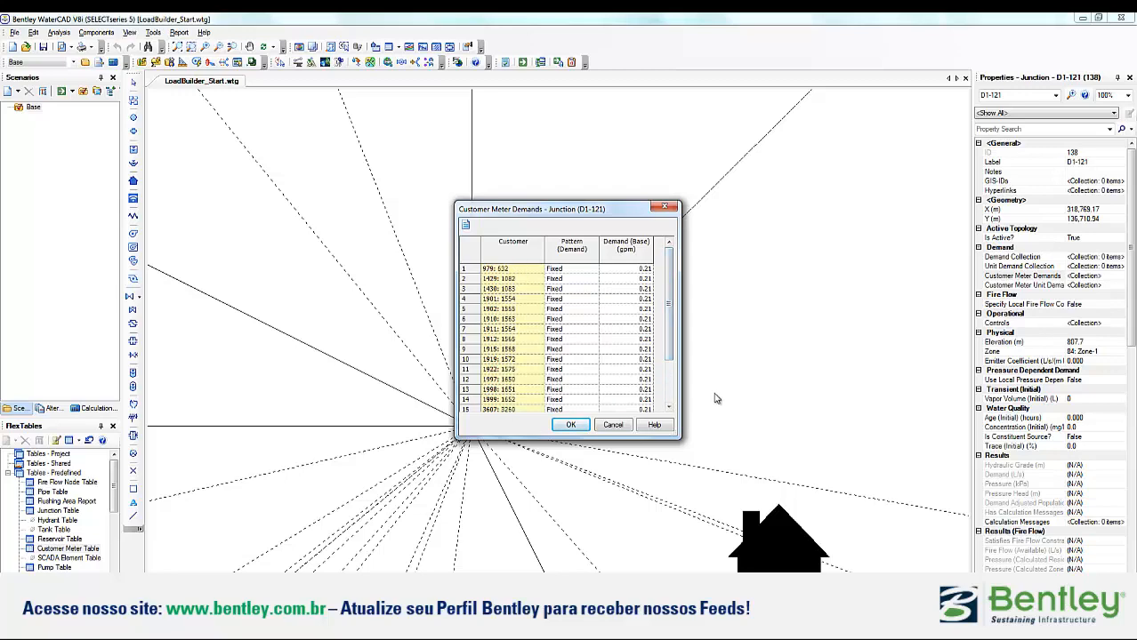
left_click(666, 208)
- Look over the meters linked around junction D1-121 and open the Customer Meter FlexTable
scroll(576, 307, "down", 4)
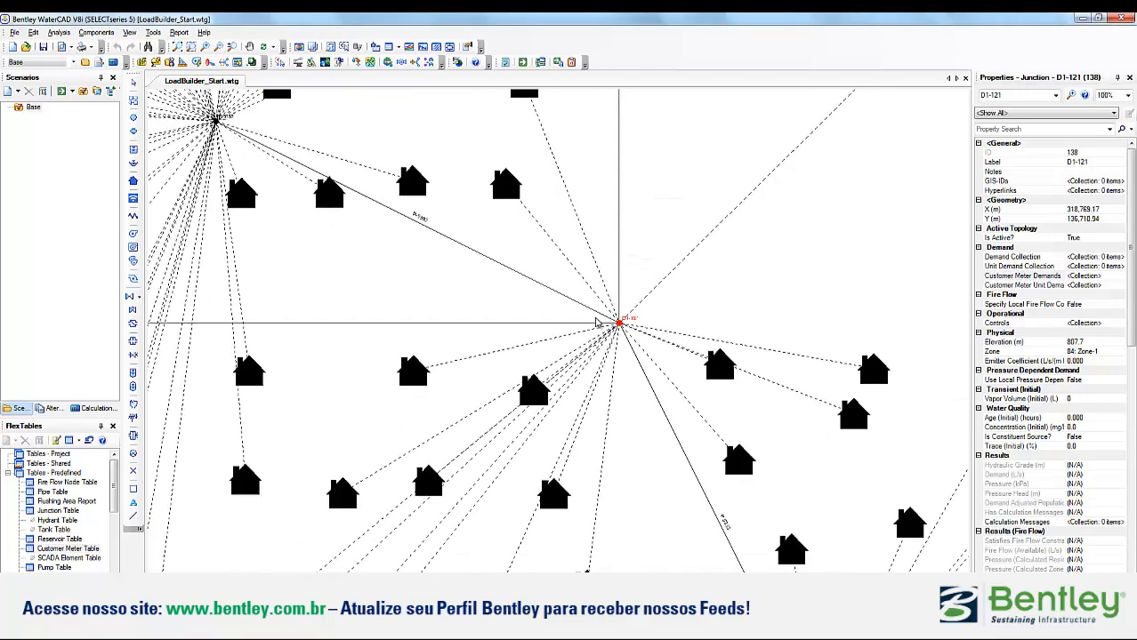
scroll(537, 379, "down", 3)
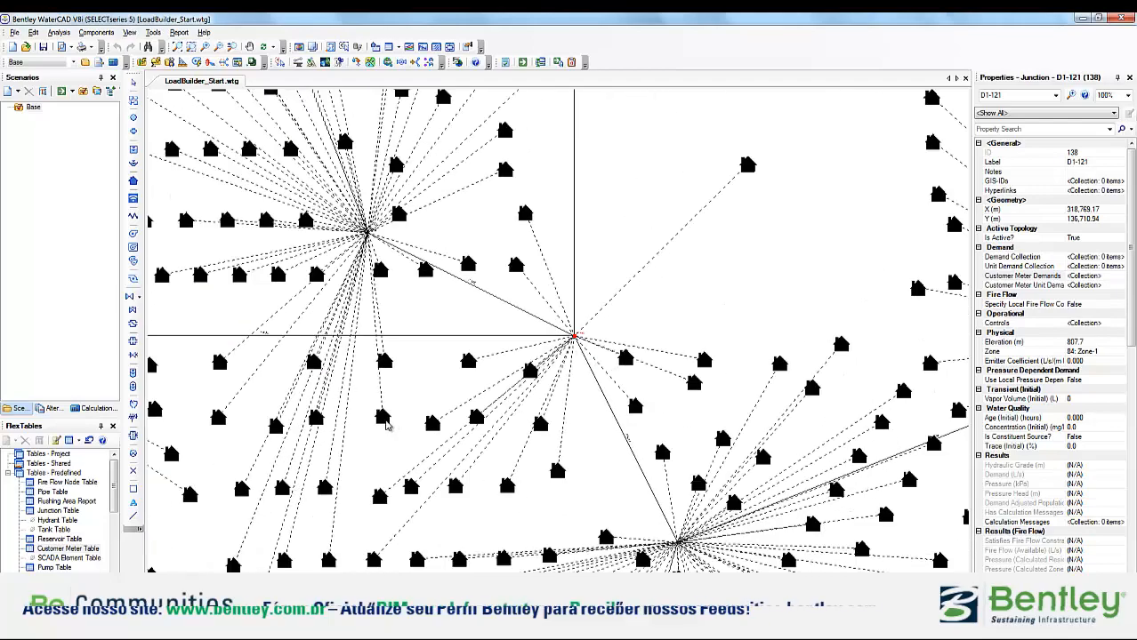
left_click_drag(537, 380, 621, 352)
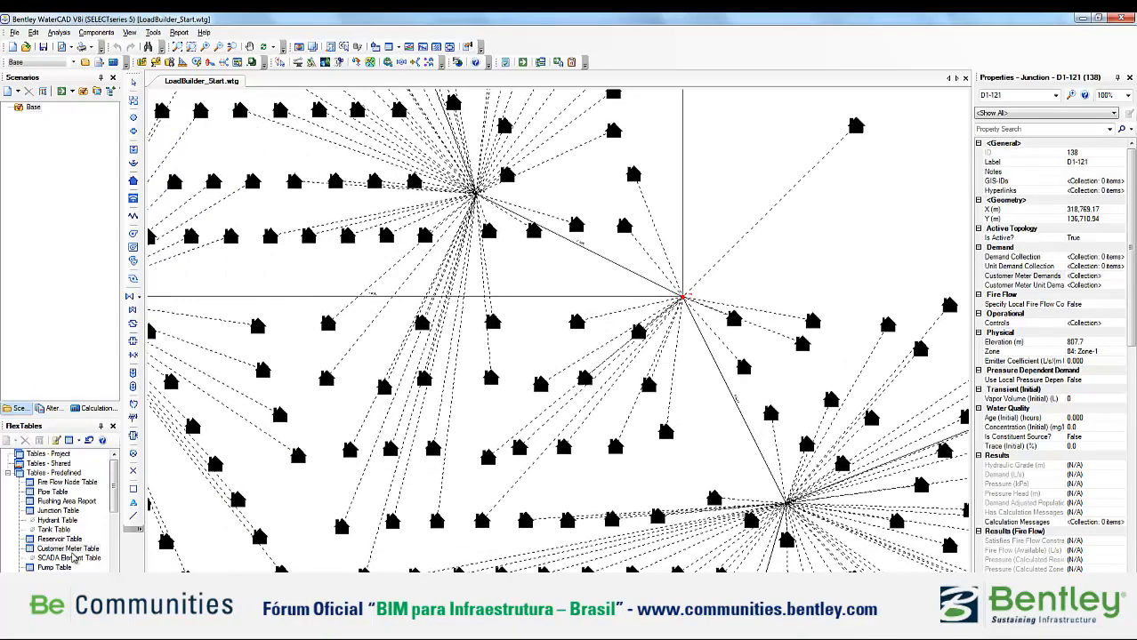
double_click(71, 549)
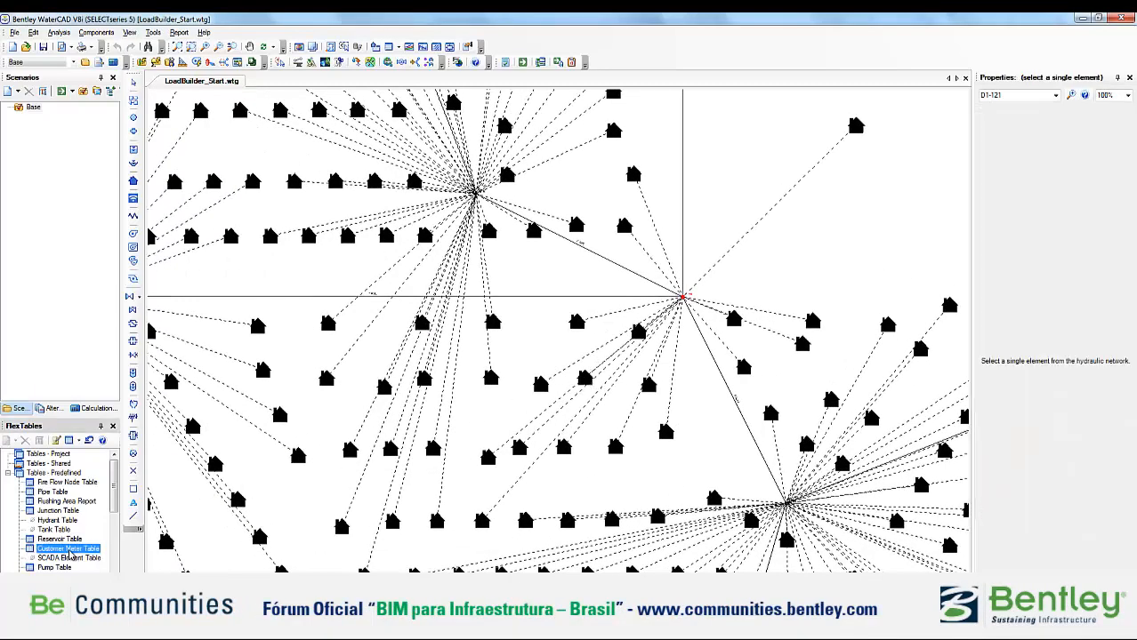